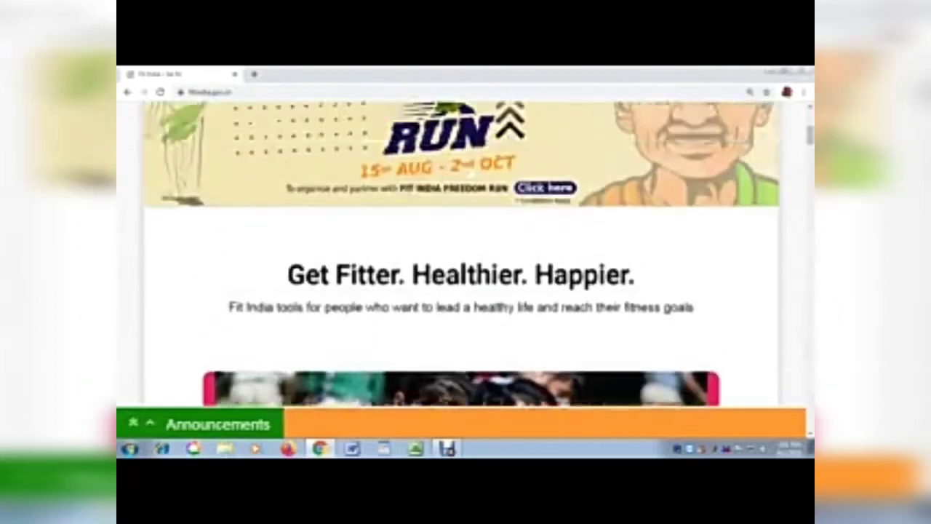
Look through the Fit India home page from the Get Fitter section down to Social Feeds.
scroll(462, 255, down, 15)
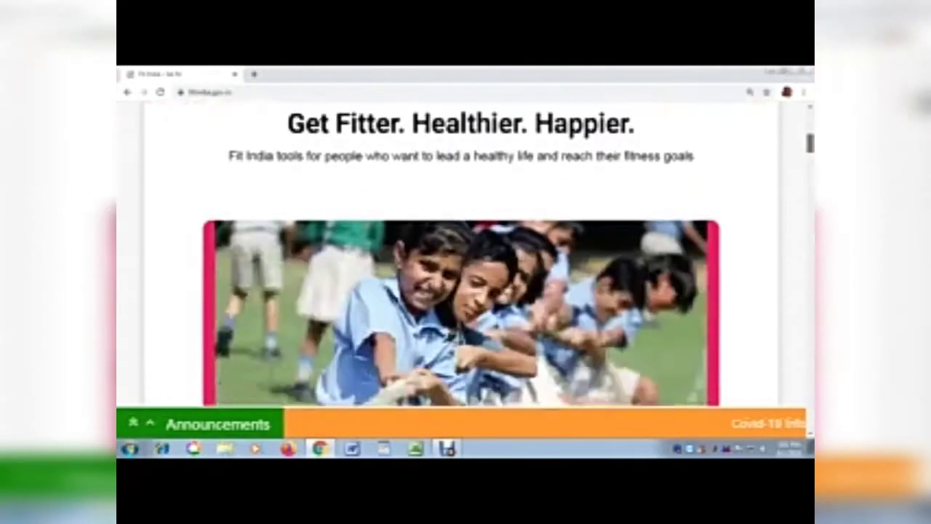
scroll(462, 255, up, 15)
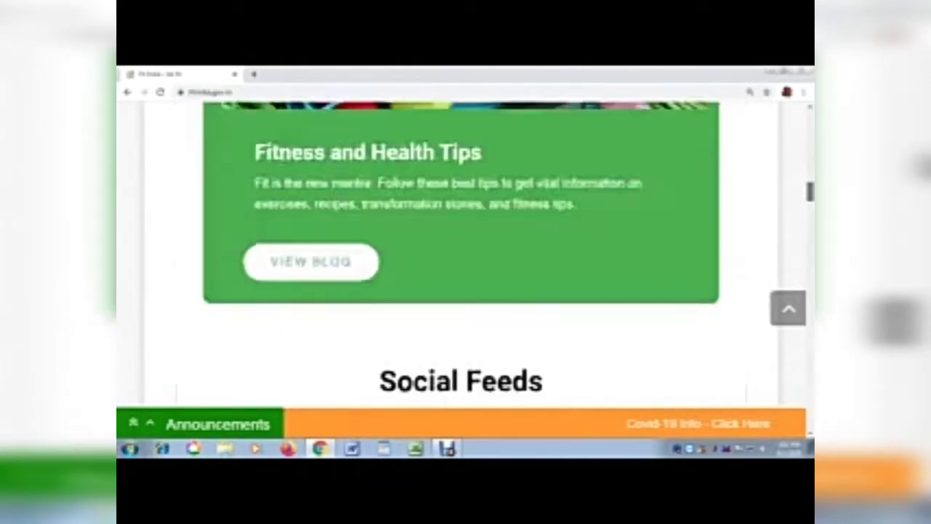
scroll(462, 255, up, 3)
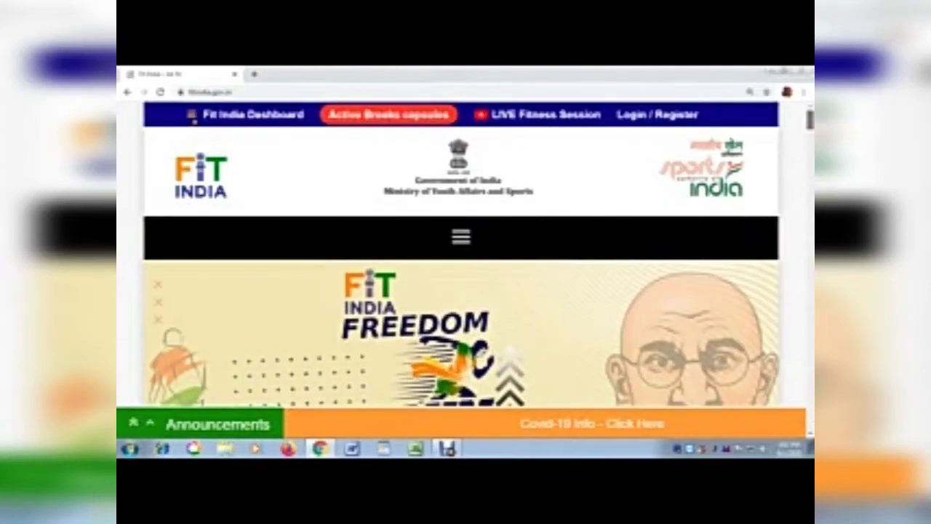
Zoom the home page out and look over its header, Freedom Run banner, and the Get Active and Fitness and Health Tips cards.
key(ctrl+minus)
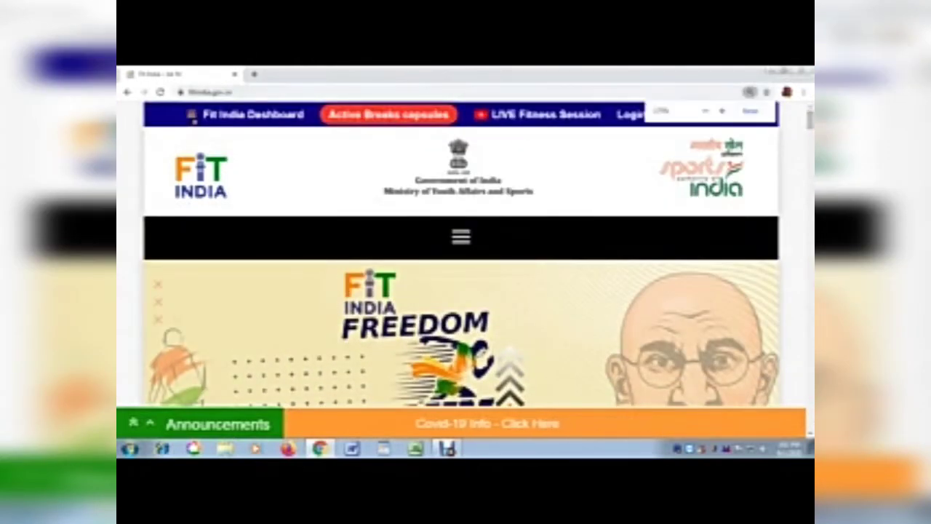
key(ctrl+minus)
key(ctrl+minus)
key(ctrl+minus)
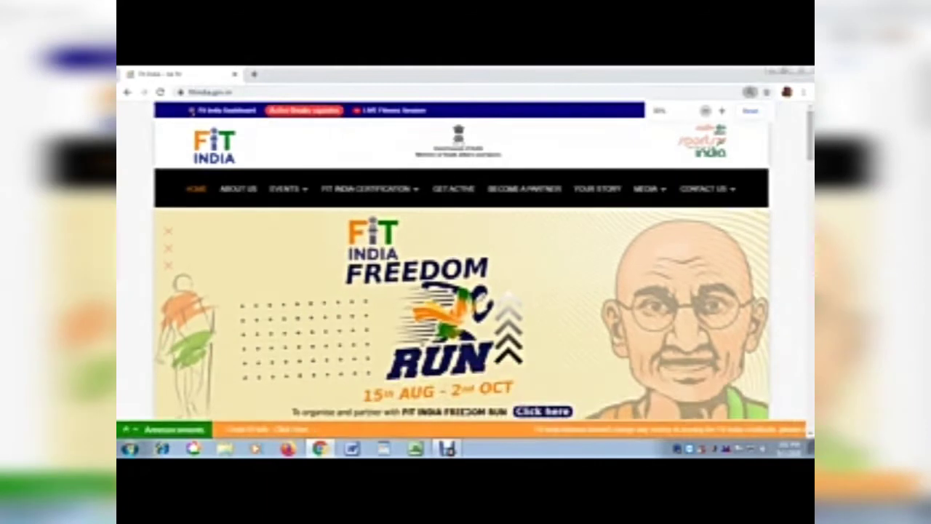
key(ctrl+minus)
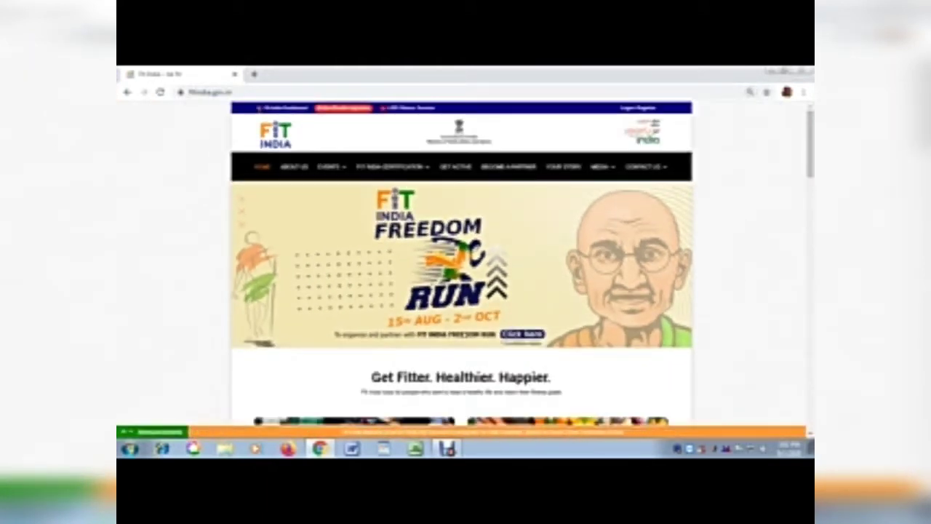
scroll(462, 266, down, 3)
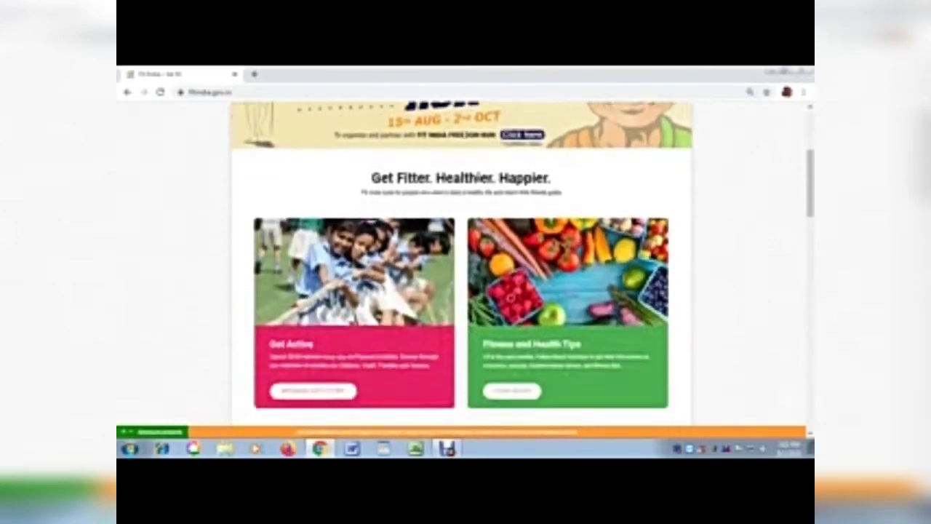
scroll(461, 266, down, 2)
scroll(462, 266, up, 3)
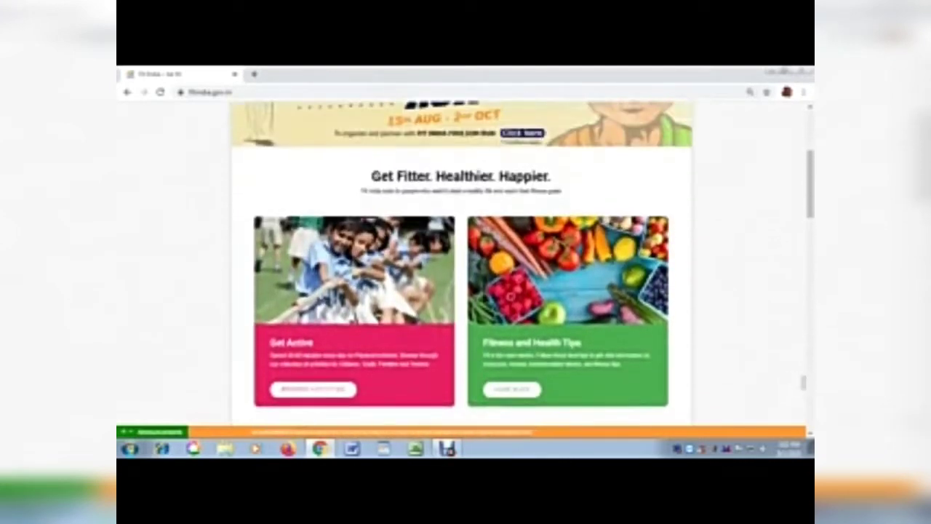
scroll(461, 266, up, 2)
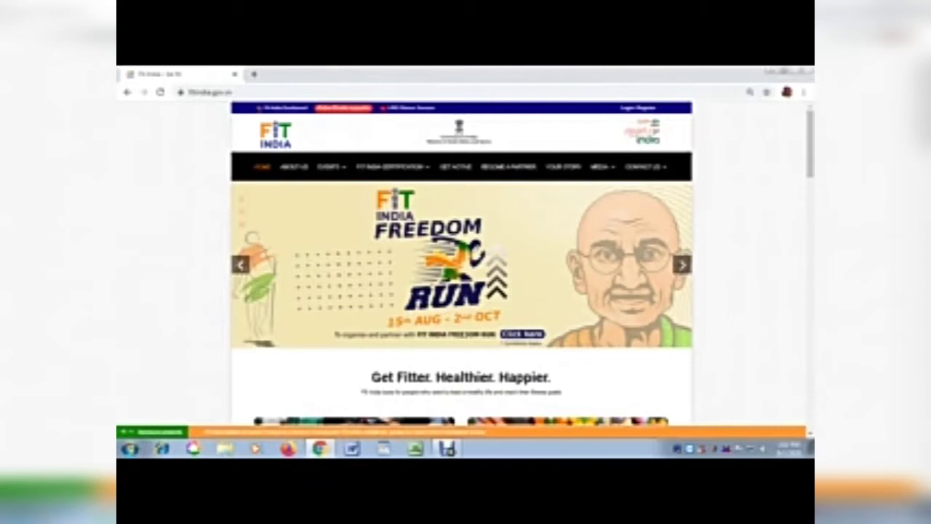
Enlarge the home page again until the header links, including Login / Register, are easy to read.
click(750, 92)
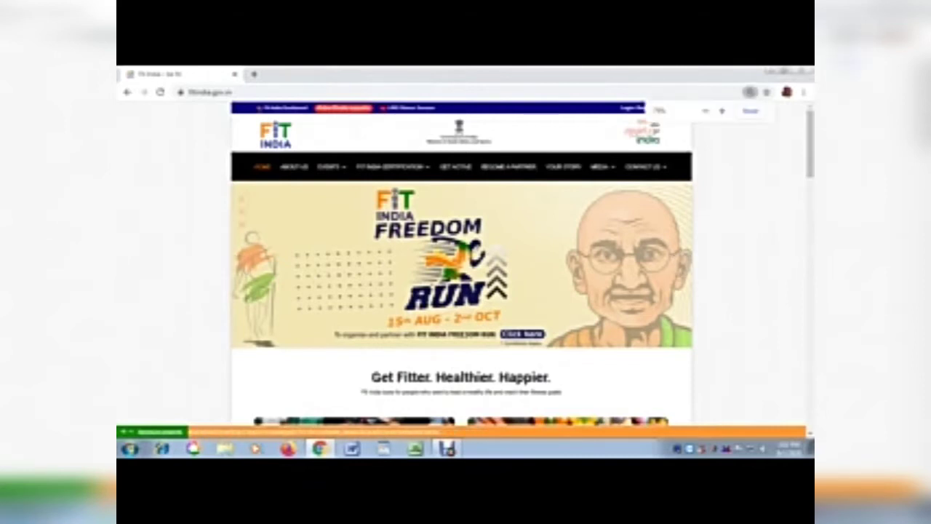
click(722, 111)
click(722, 111)
click(721, 110)
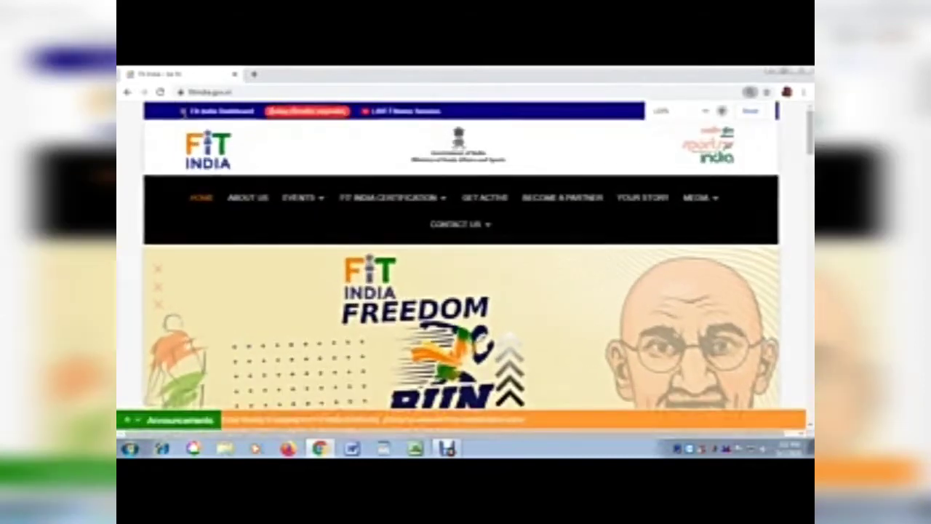
click(722, 110)
click(722, 111)
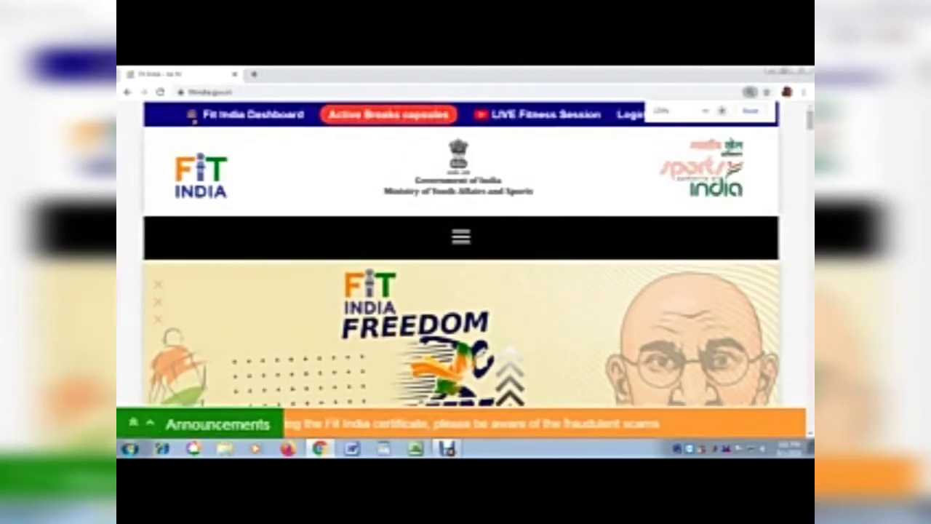
click(705, 111)
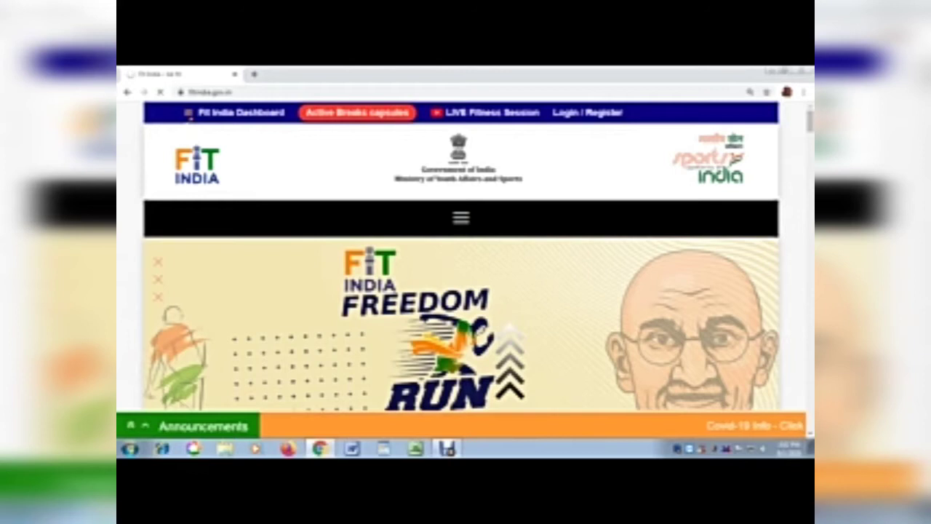
click(447, 449)
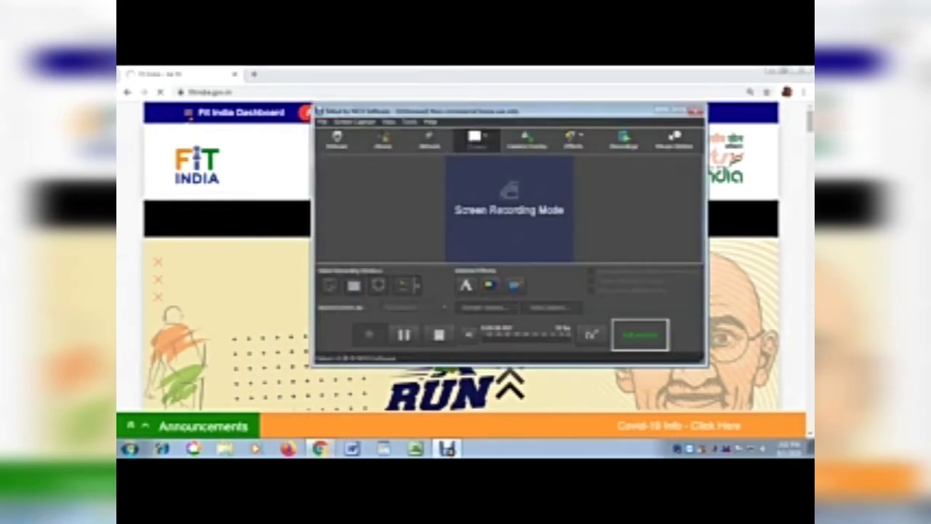
click(404, 335)
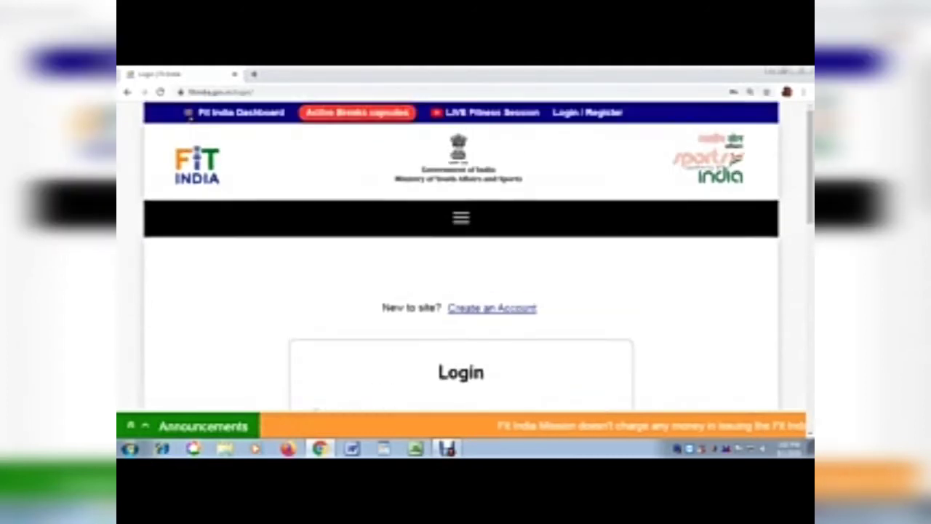
Examine the login form's email, password and captcha fields, including the saved account suggestions for the email field.
scroll(461, 291, down, 6)
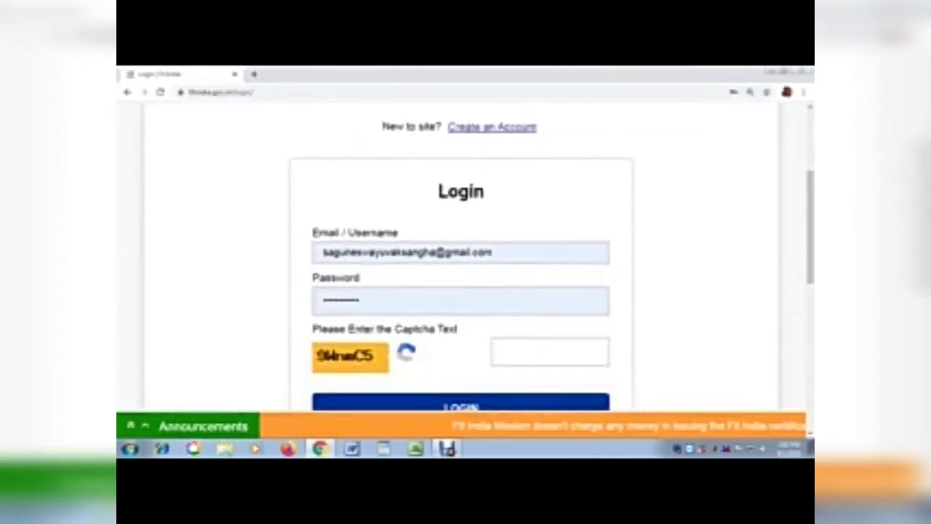
scroll(461, 291, up, 6)
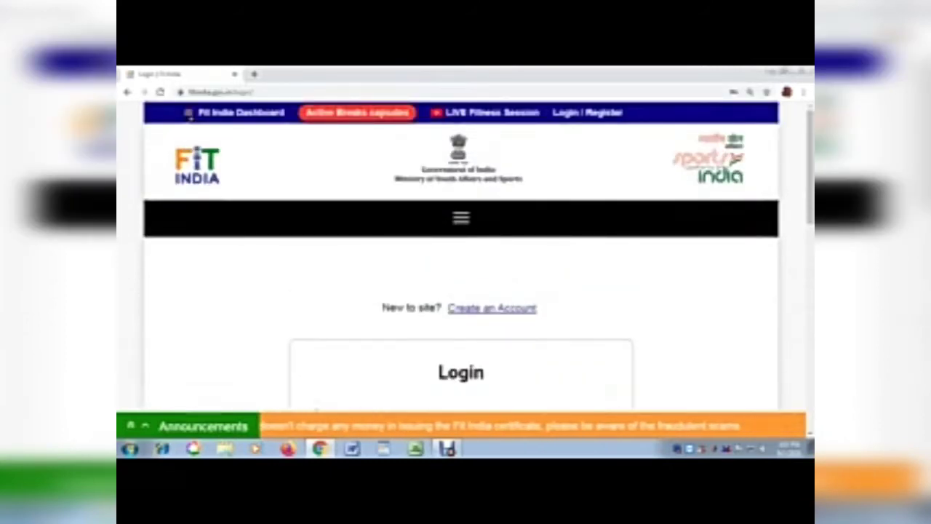
scroll(462, 291, down, 2)
scroll(461, 291, down, 2)
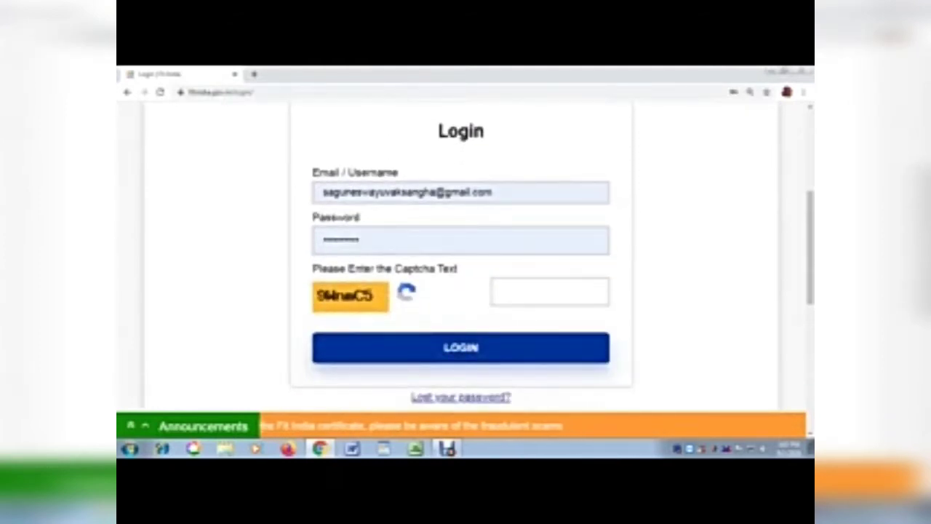
click(359, 240)
click(465, 192)
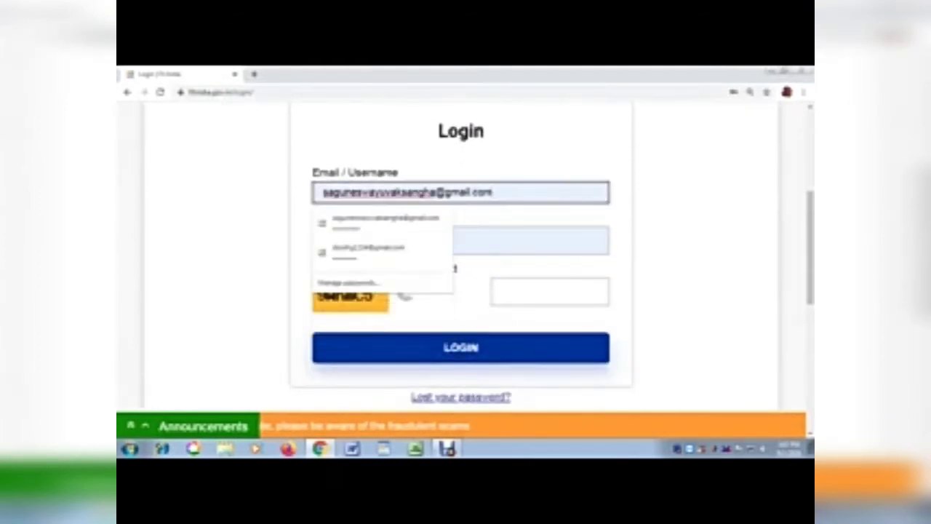
key(Return)
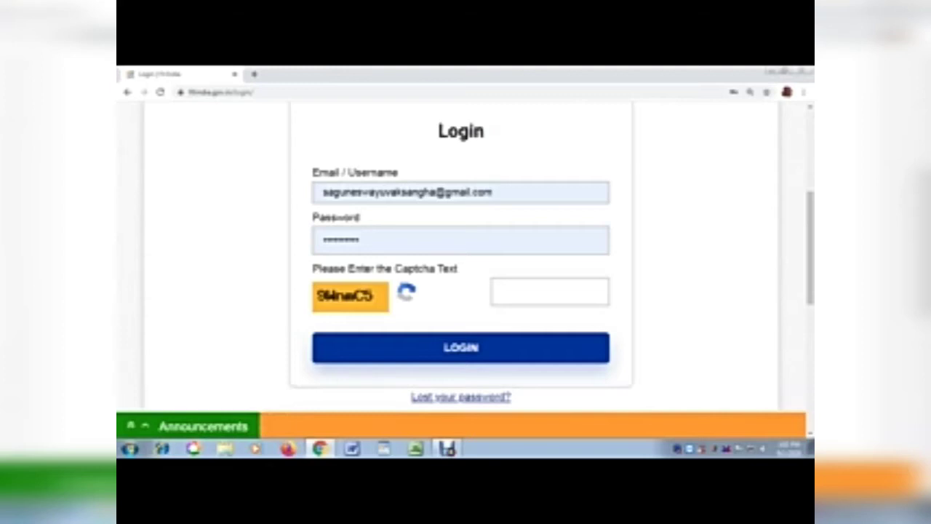
scroll(461, 254, down, 1)
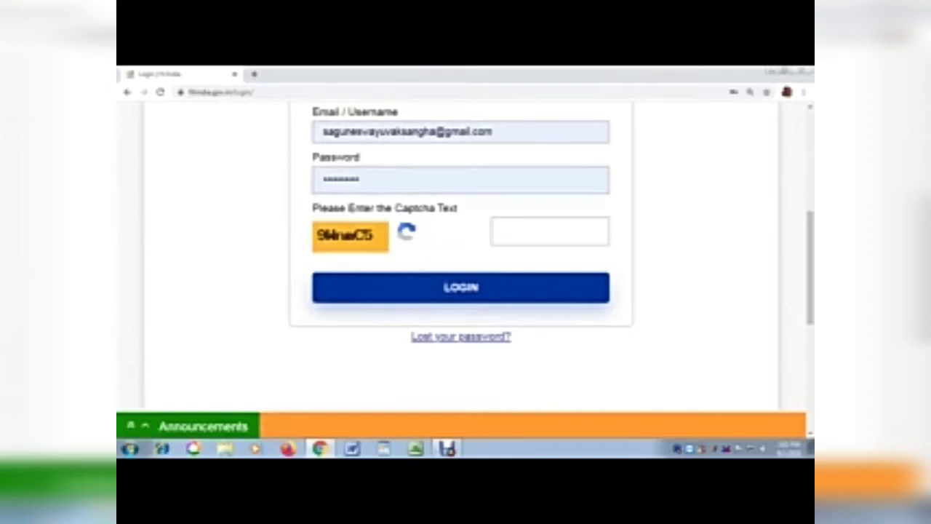
scroll(461, 254, up, 5)
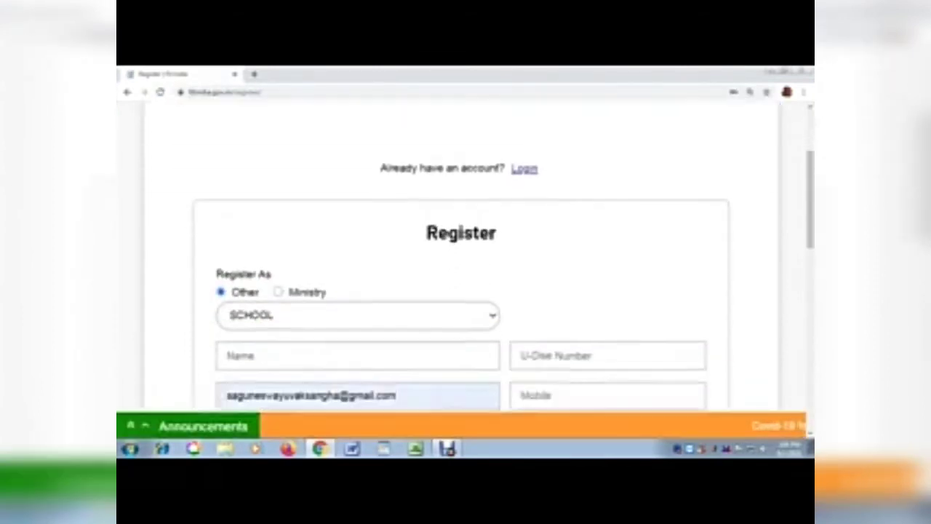
Review the registration form's fields, from the Register As choice down to the password, captcha and signup section.
scroll(465, 269, down, 4)
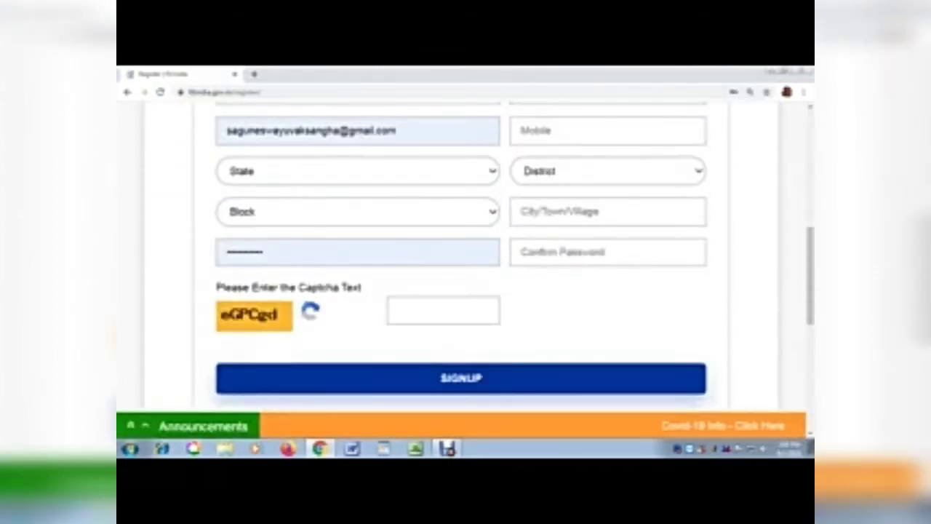
scroll(466, 255, up, 3)
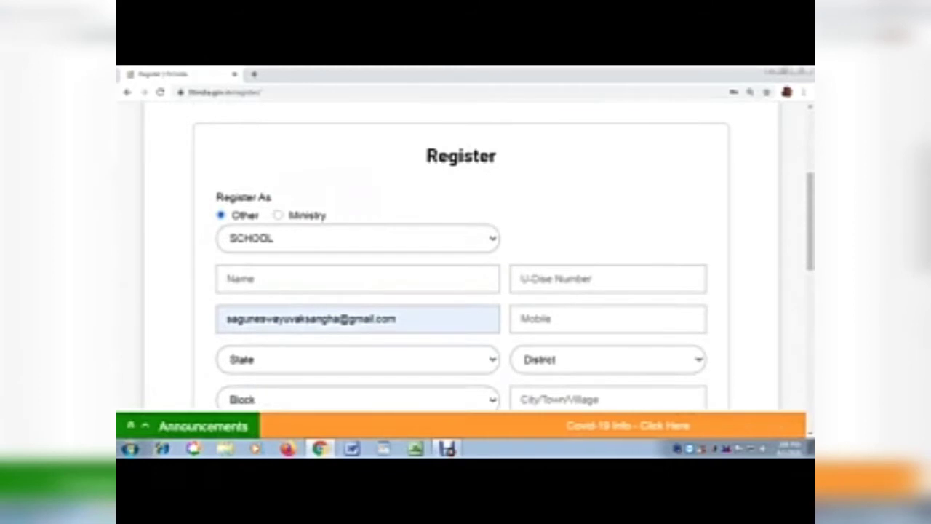
scroll(466, 269, down, 3)
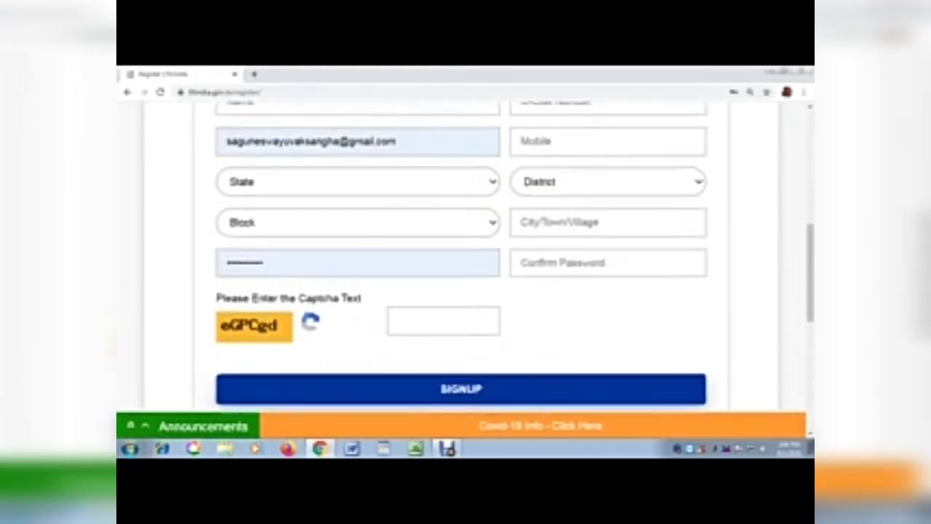
scroll(466, 269, up, 2)
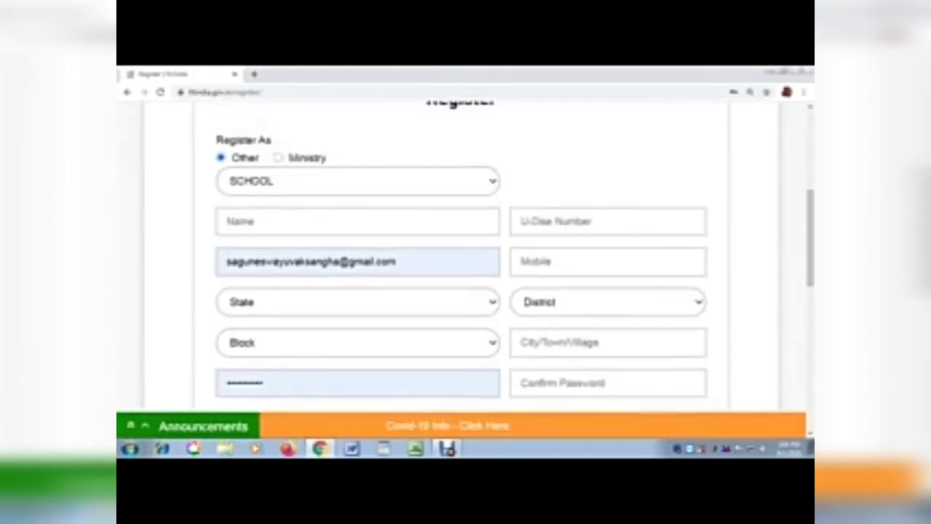
scroll(465, 270, up, 2)
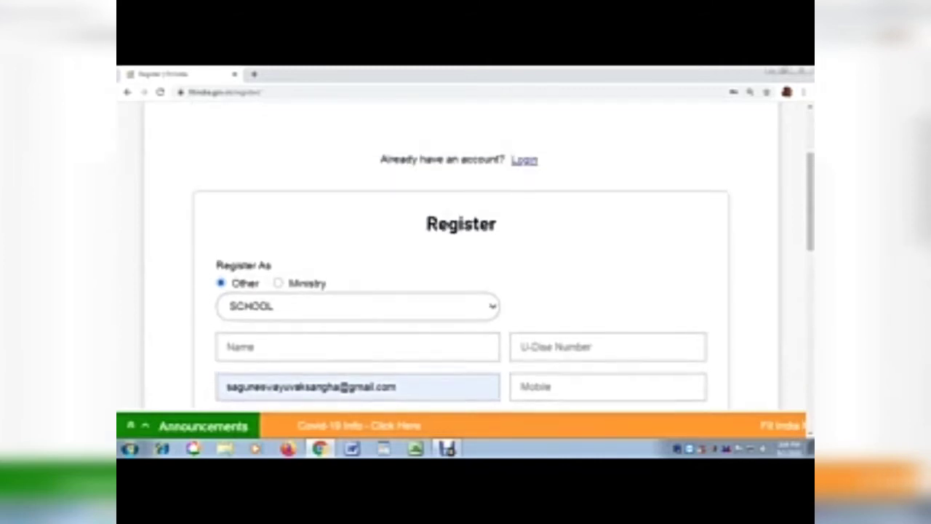
scroll(465, 269, down, 1)
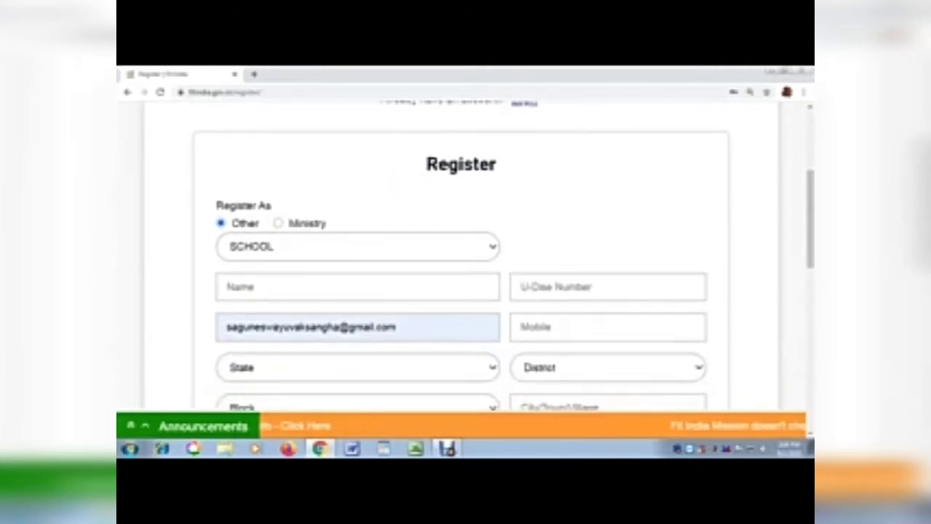
Try registering as Ministry with Ministry of Home Affairs, and switch the registration type back to Other.
click(278, 223)
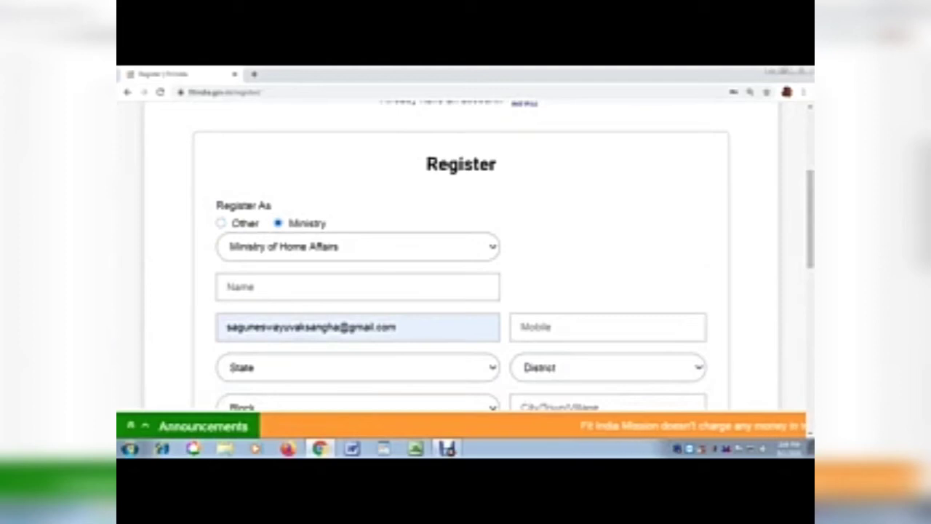
click(356, 246)
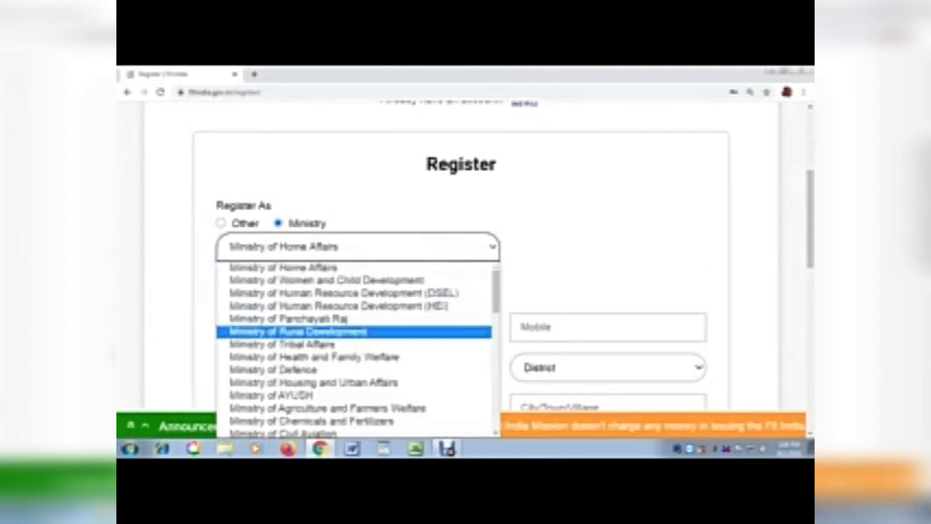
click(284, 267)
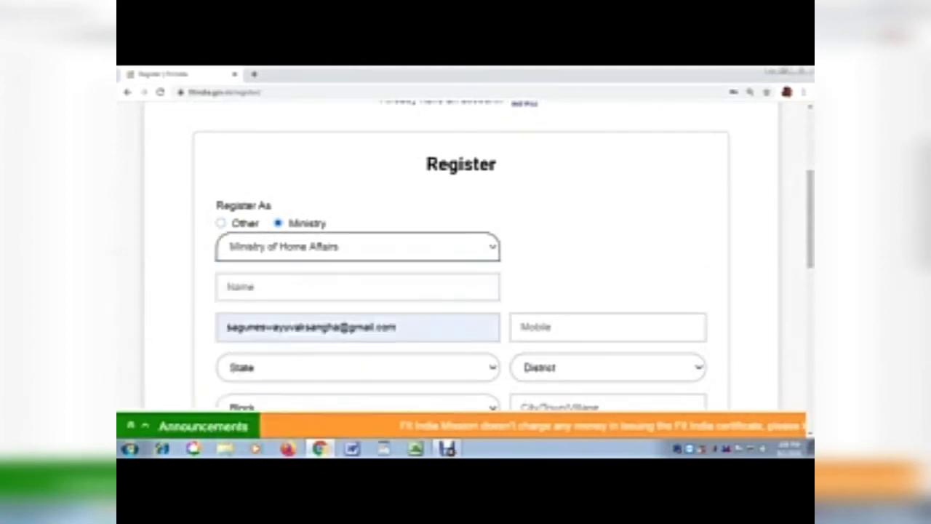
click(220, 222)
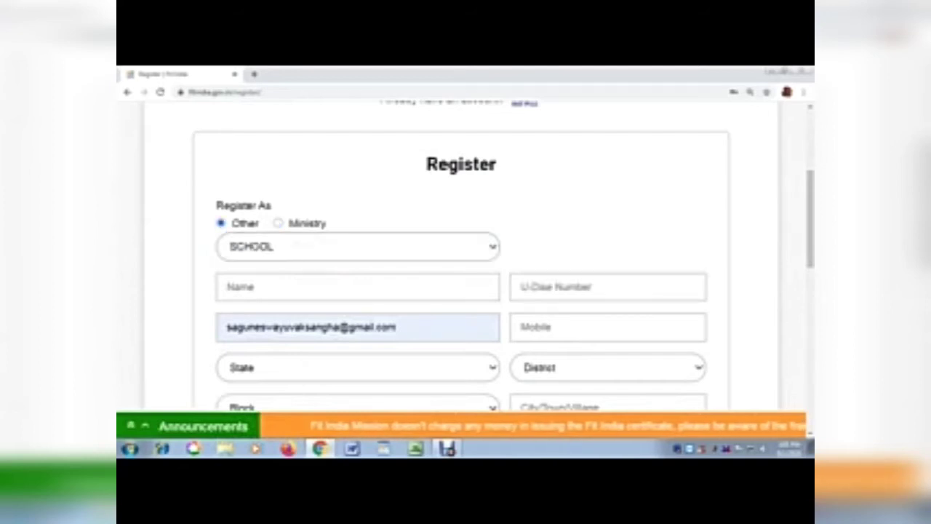
Look through the organisation types offered under Other and choose YOUTH CLUB as the registration type.
click(357, 247)
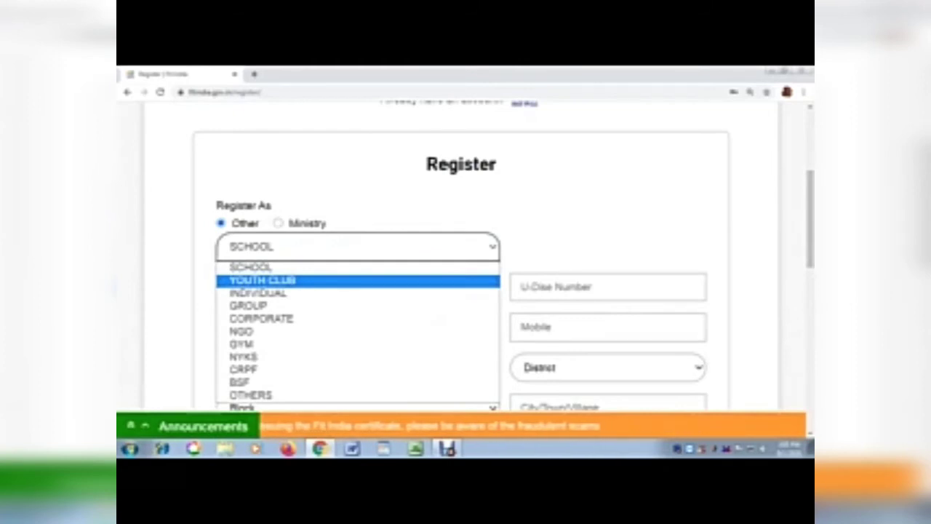
key(Down)
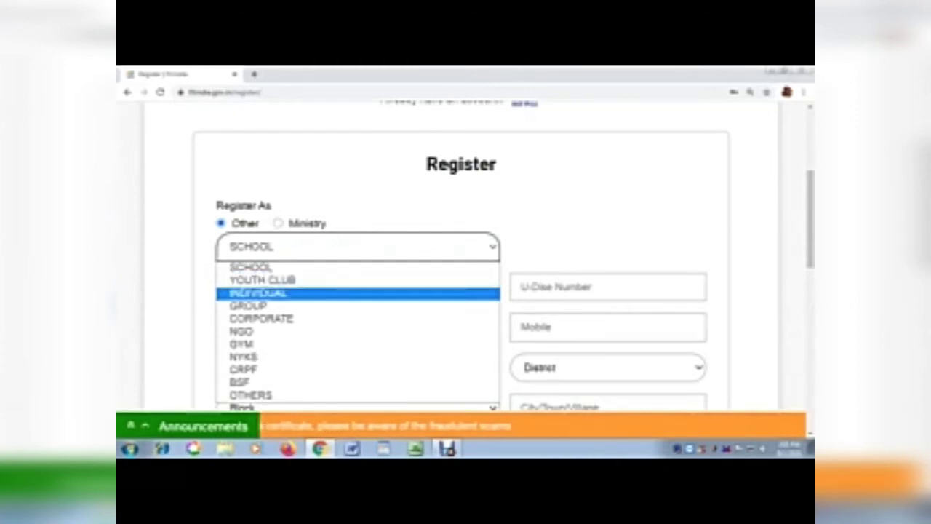
key(Down)
key(Down)
key(Down)
key(Down)
key(Down)
key(Down)
key(Down)
key(Down)
key(Up)
key(Up)
key(Up)
key(Up)
key(Up)
key(Up)
key(Up)
key(Up)
key(Up)
key(Up)
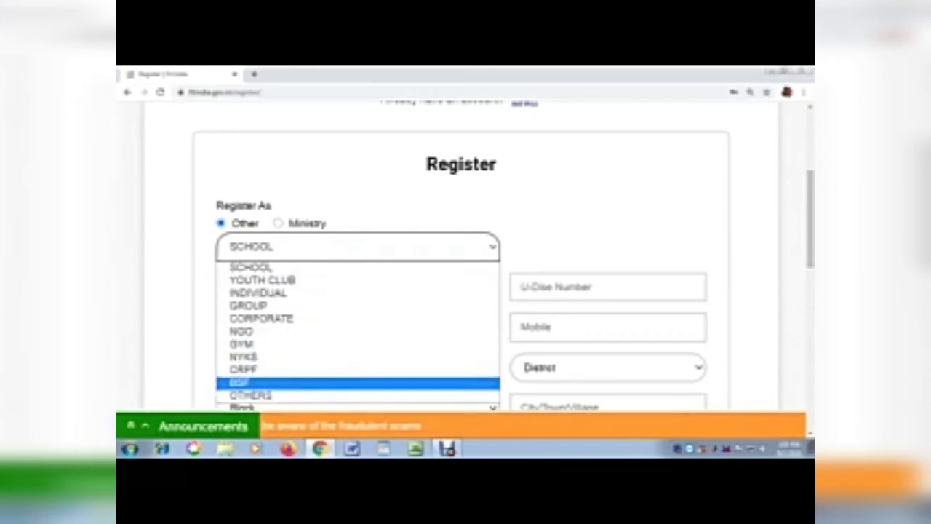
key(Down)
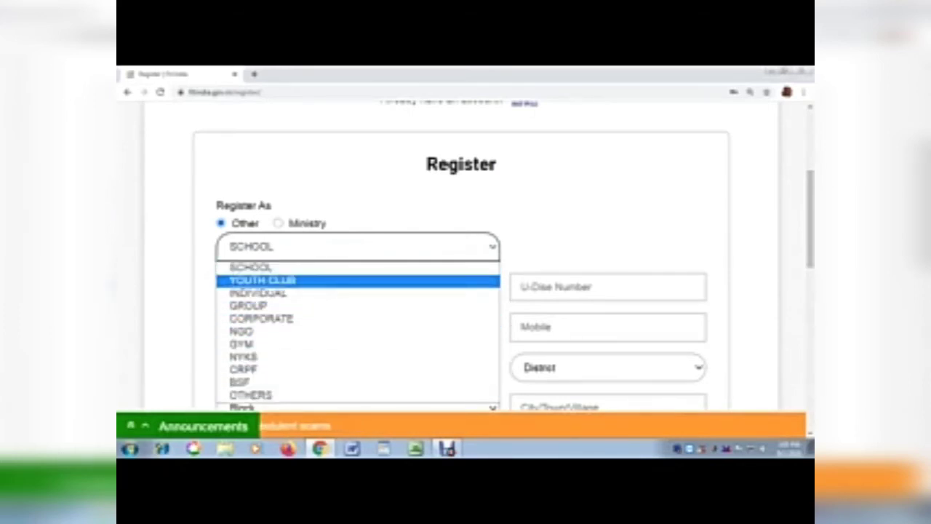
key(Return)
Enter "saguneswa yuvak sangha" as the youth club's name in the registration form.
scroll(461, 277, down, 1)
click(357, 226)
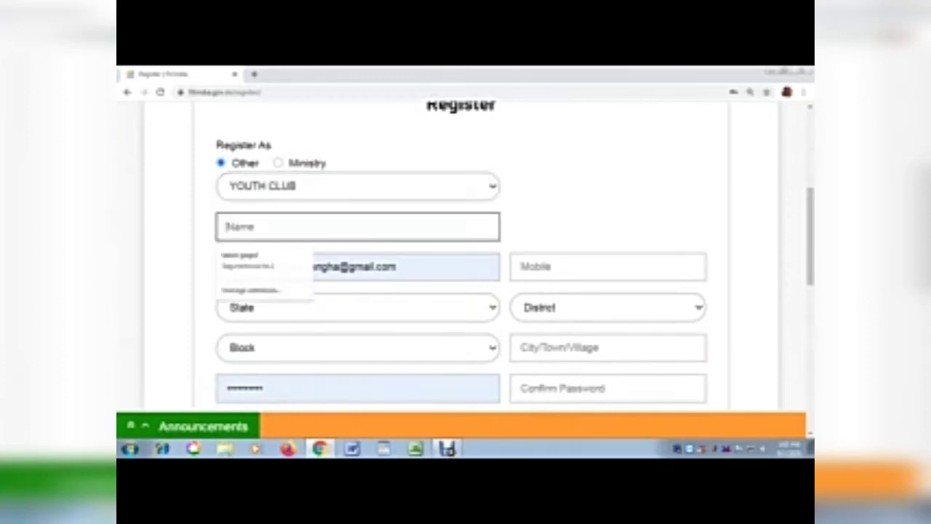
click(357, 226)
text(saguneswa)
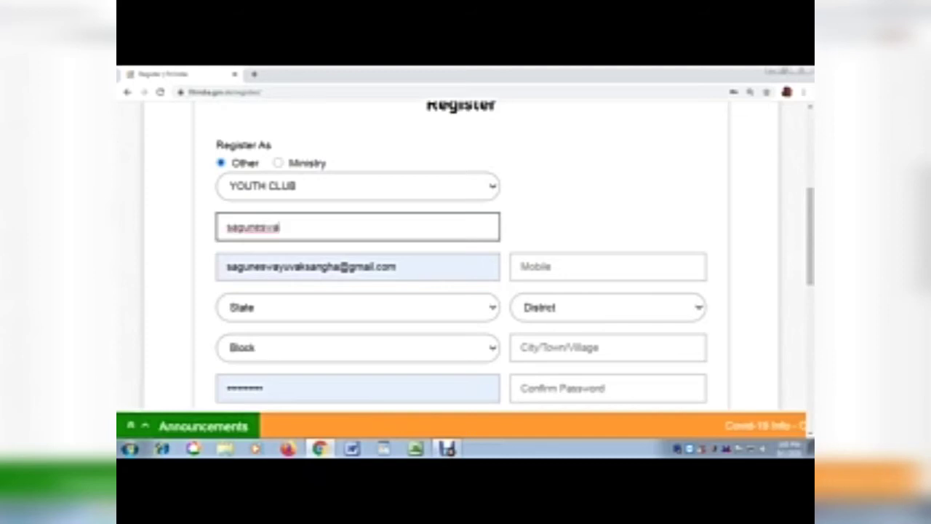
text(y)
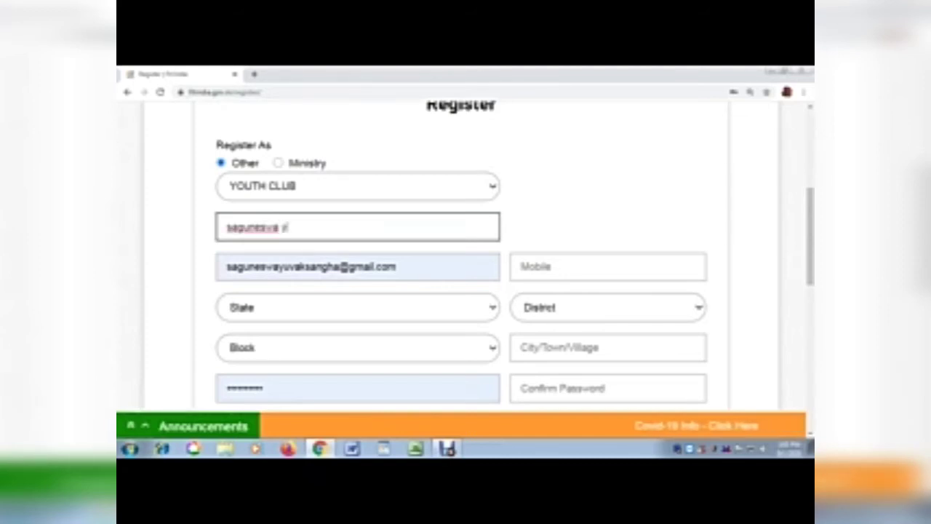
text(uvak sangha)
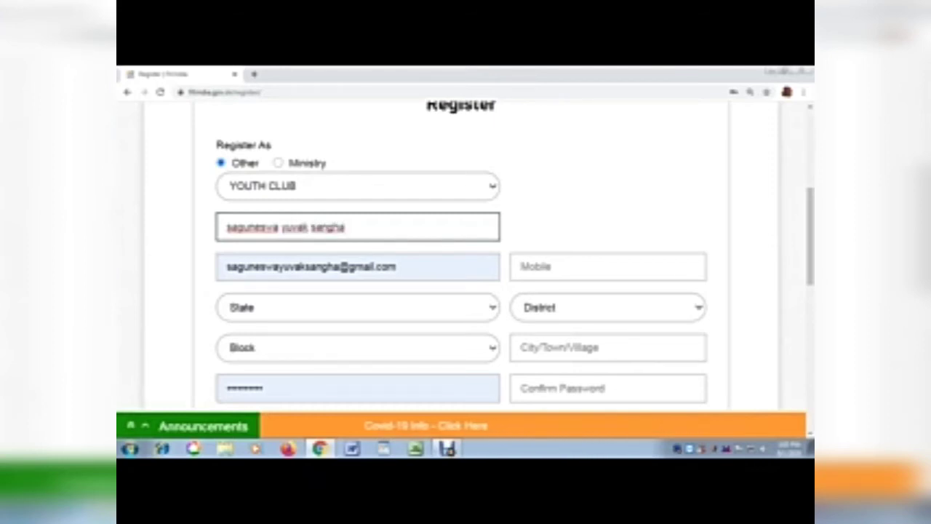
key(Tab)
Fill in the club's mobile number and check the prefilled email address.
scroll(461, 254, down, 1)
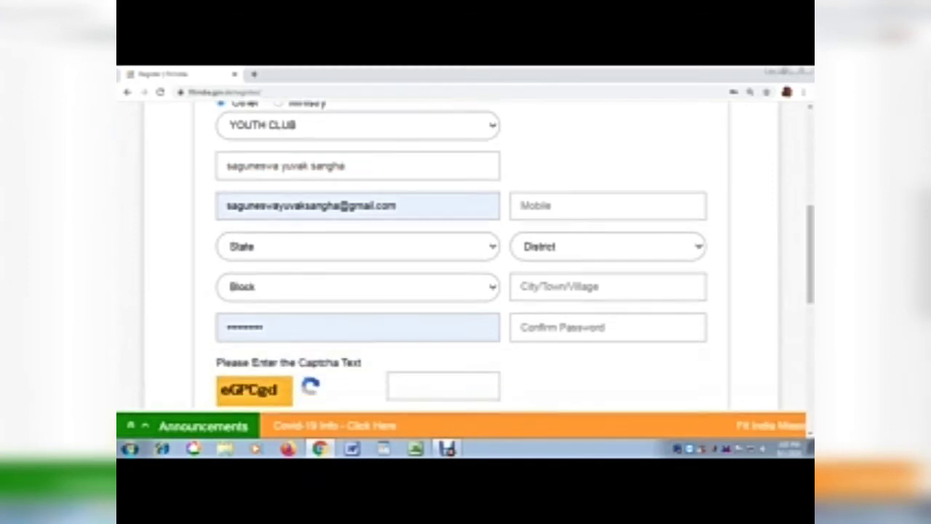
click(607, 206)
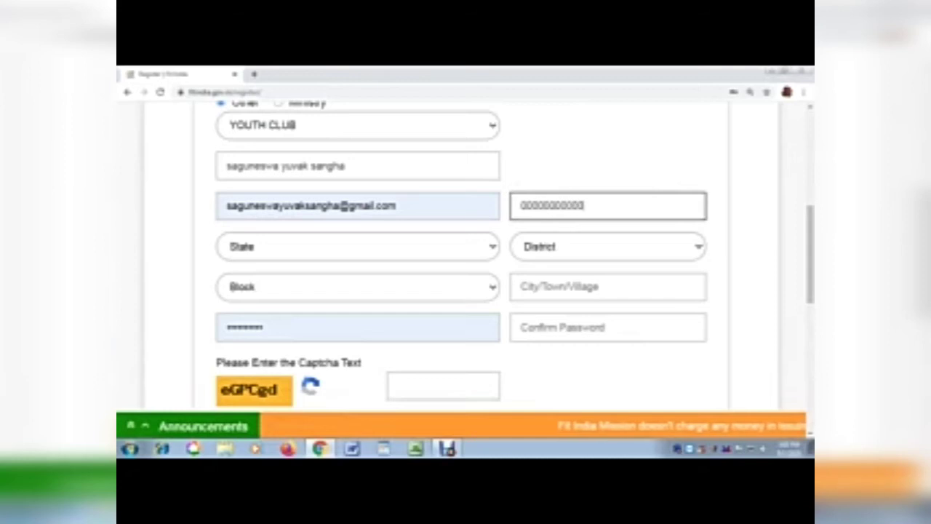
key(Tab)
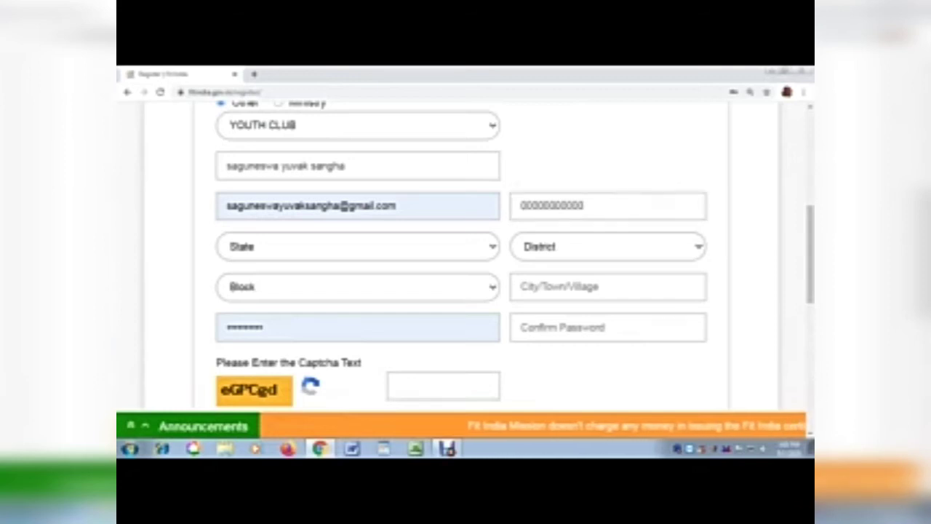
click(310, 206)
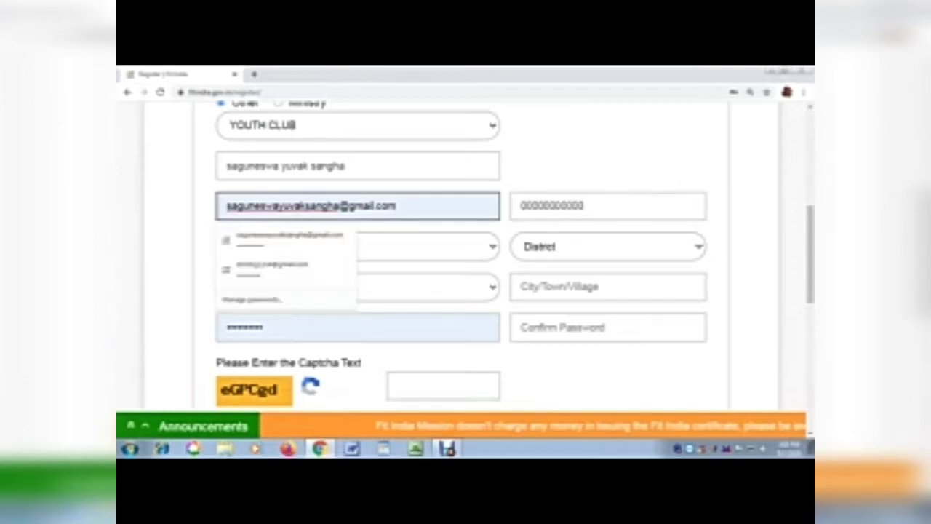
key(Tab)
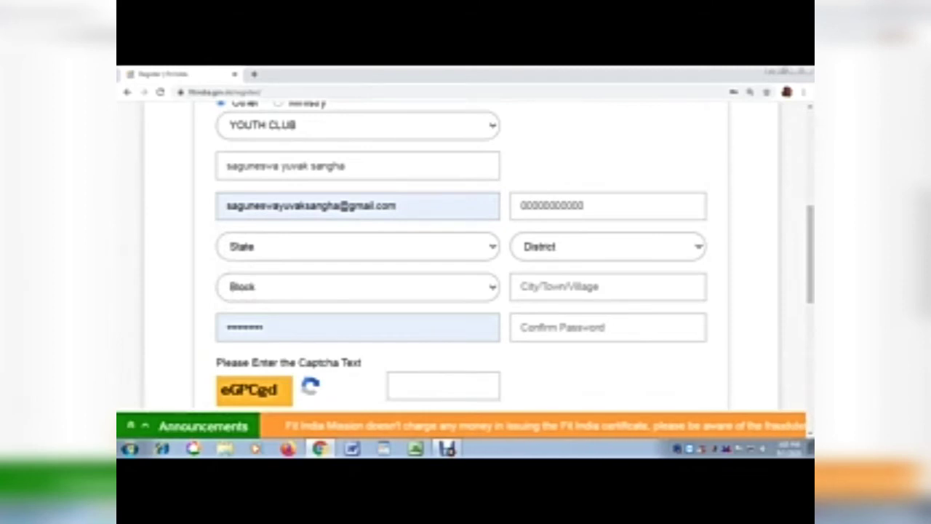
Set the club's state to Assam.
key(alt+Down)
key(Down)
key(Down)
key(Down)
key(Down)
key(Return)
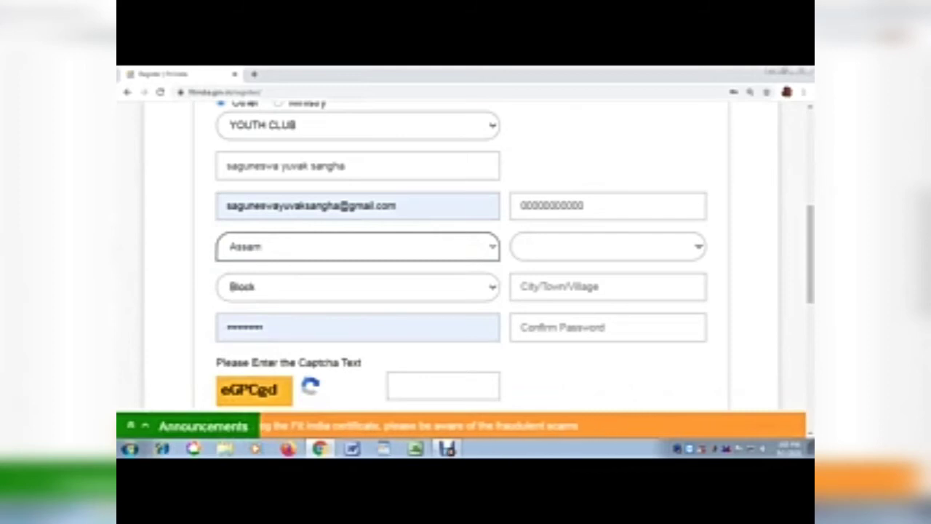
Set the club's district to Dibrugarh.
key(Tab)
key(alt+Down)
key(Down)
key(Down)
key(Down)
key(Down)
key(Down)
key(Down)
key(Down)
key(Down)
key(Down)
key(Down)
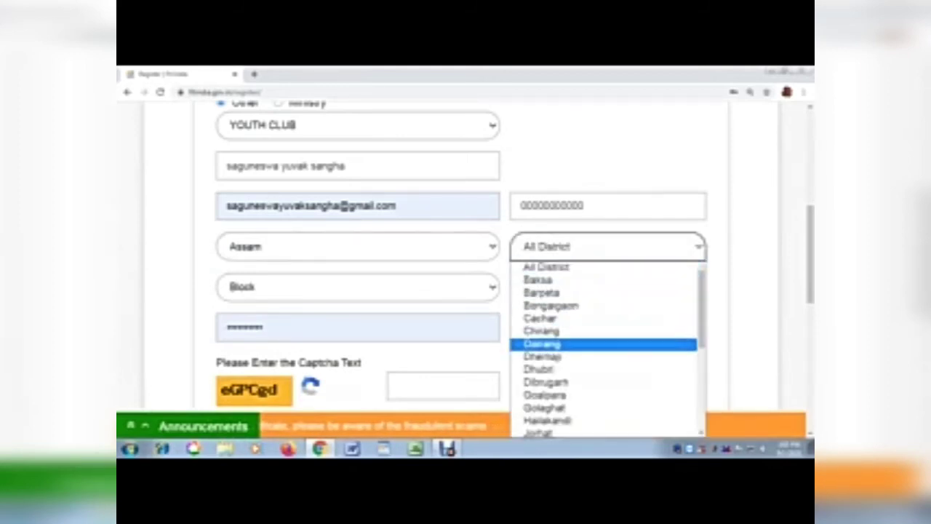
key(Up)
key(Return)
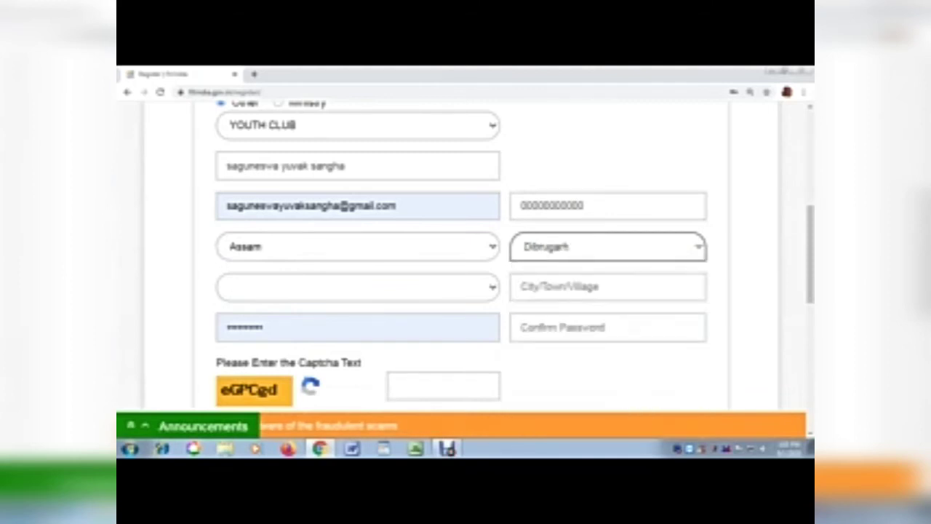
Set the club's block to TINGKHONG.
scroll(460, 254, down, 2)
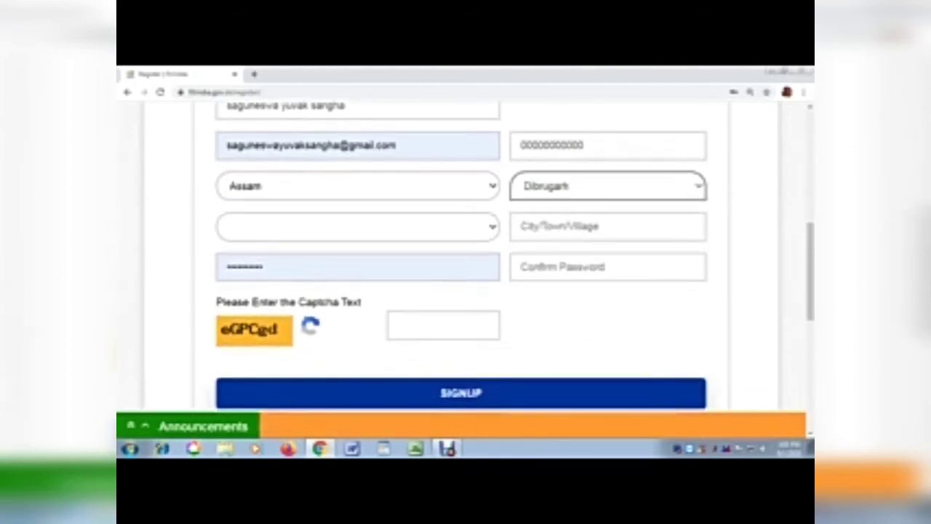
click(357, 226)
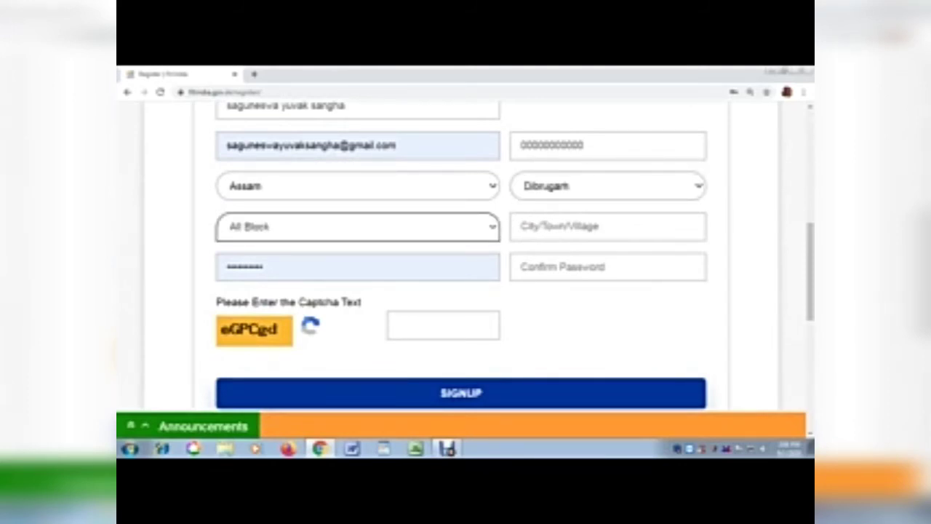
key(alt+Down)
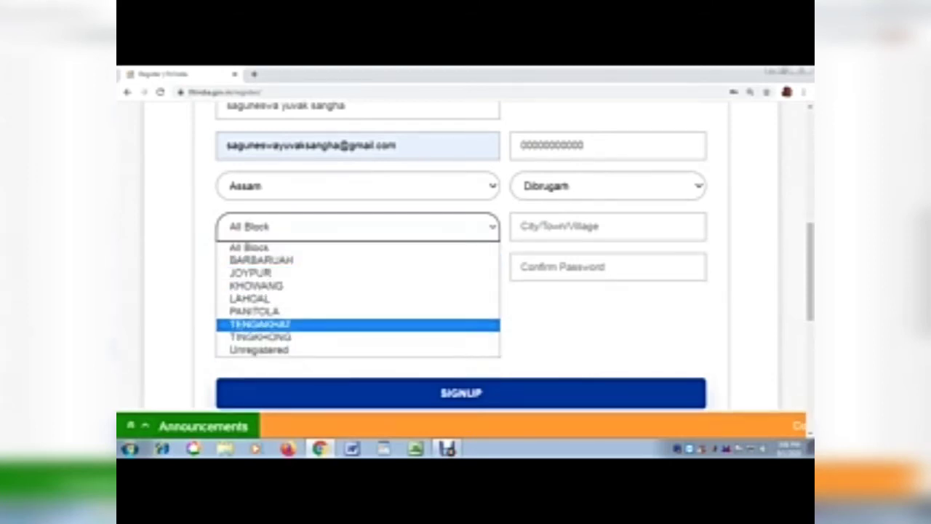
click(261, 336)
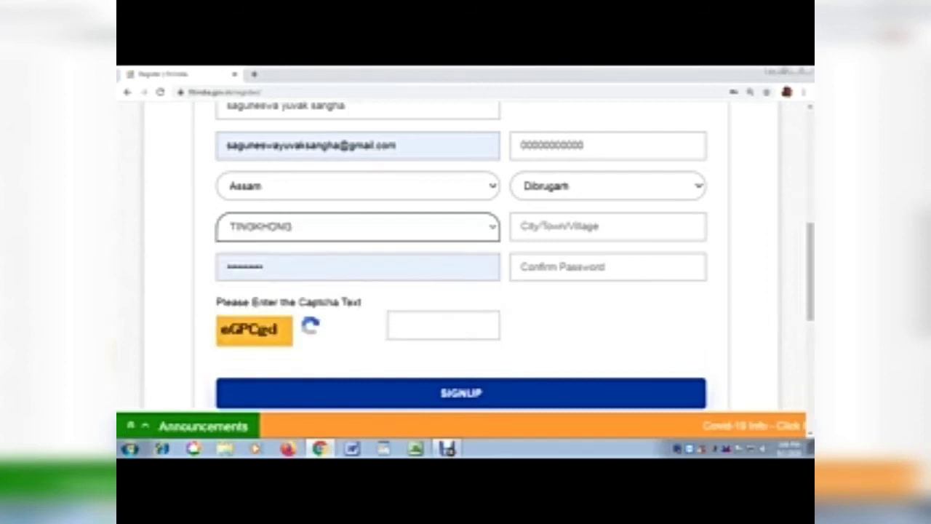
Fill in the club's city, town or village name.
click(567, 226)
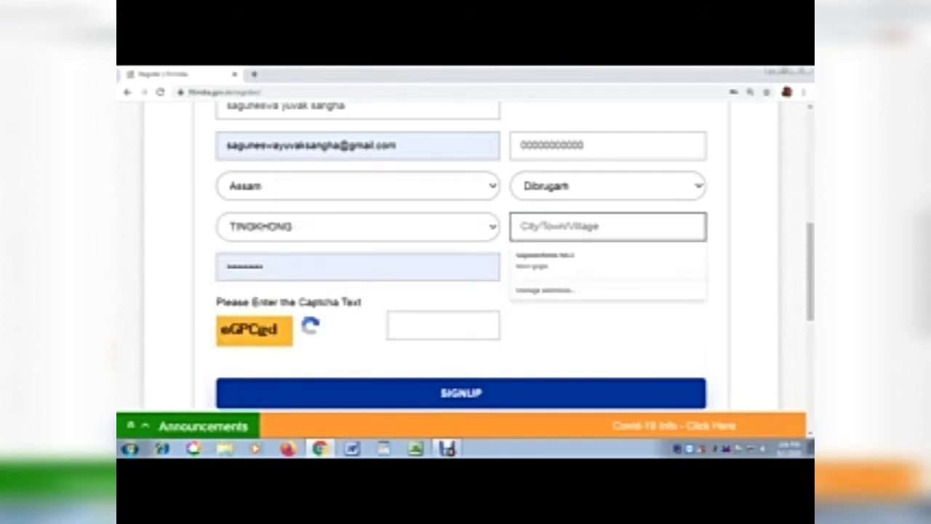
text(sagun)
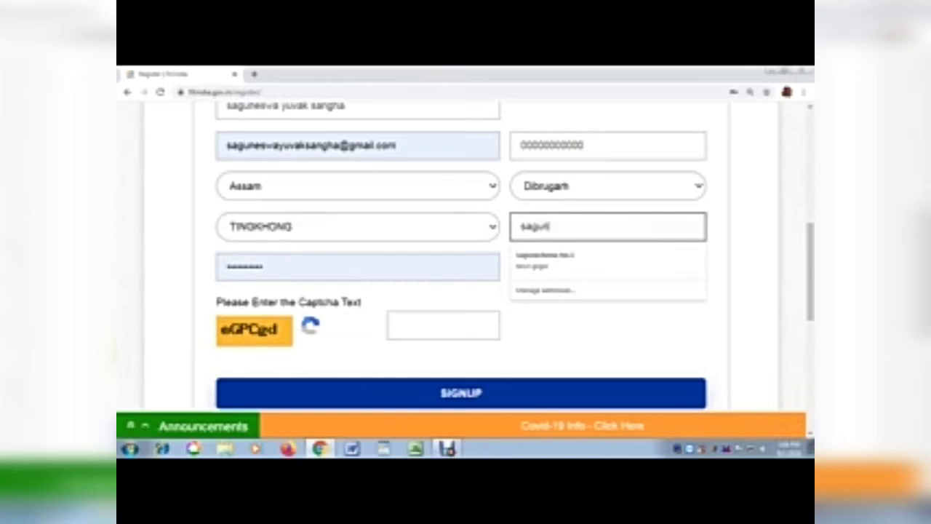
text(eswa)
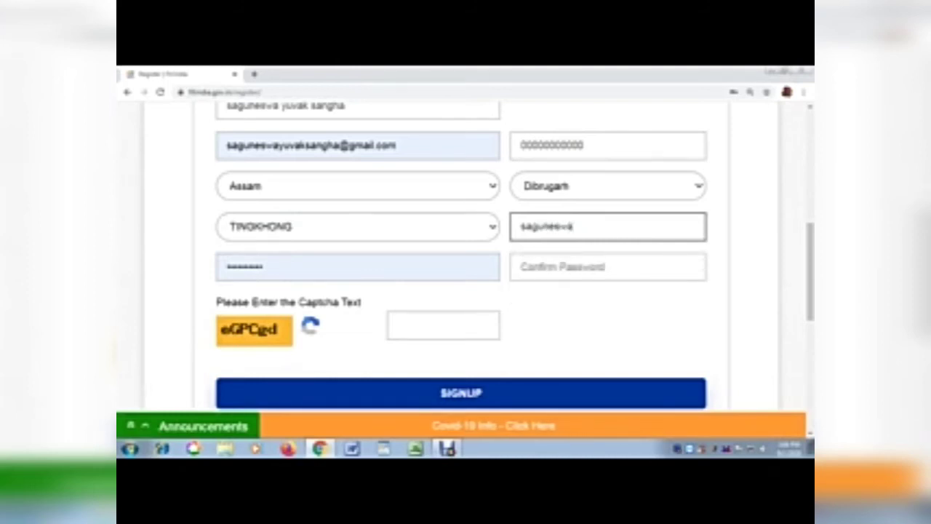
Check the prefilled account password and enter it again in the Confirm Password field.
click(266, 267)
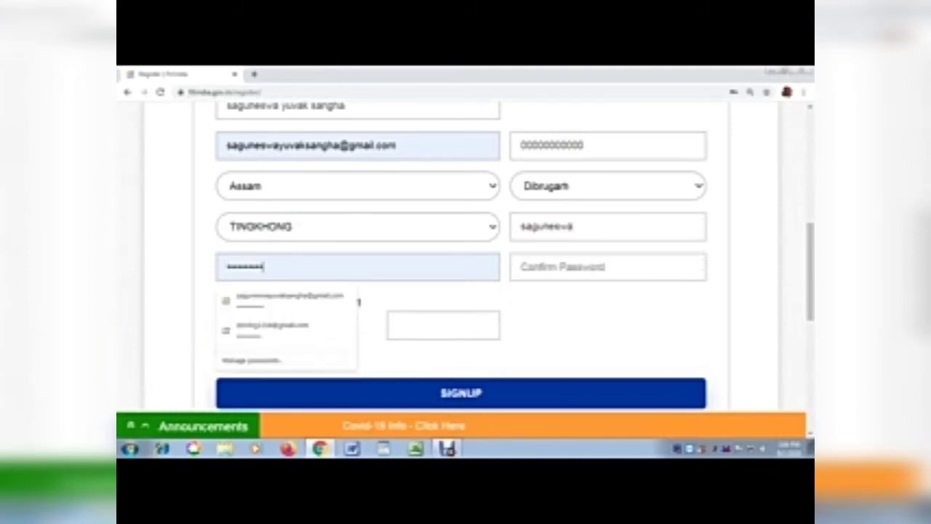
click(560, 267)
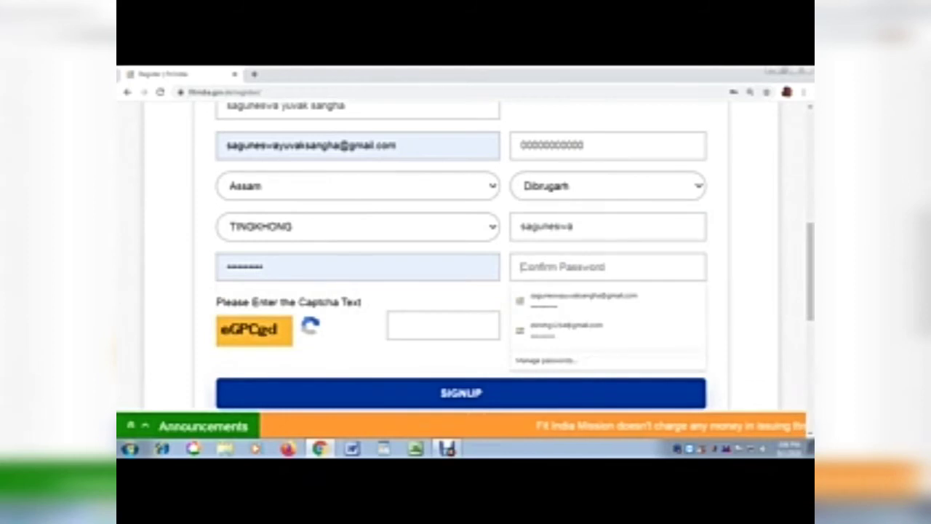
text(********)
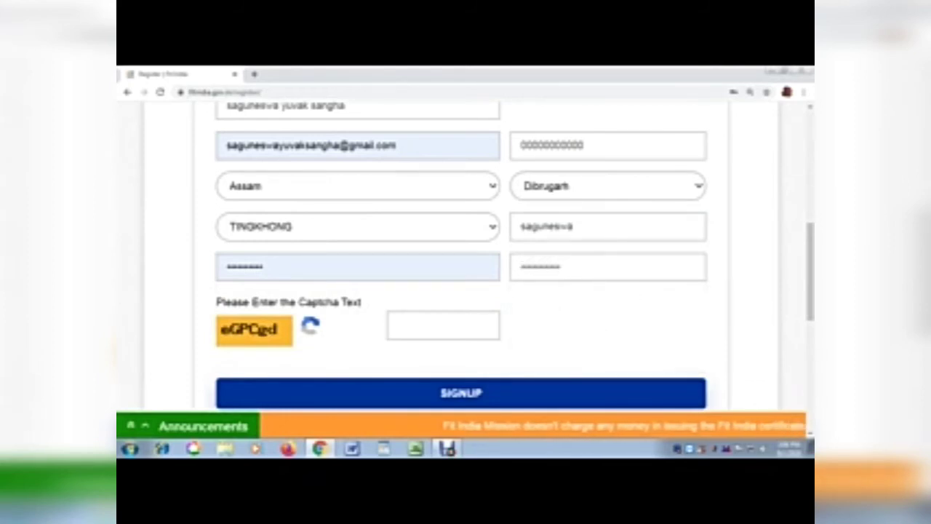
Enter the displayed captcha text and submit the registration form for signup.
click(443, 325)
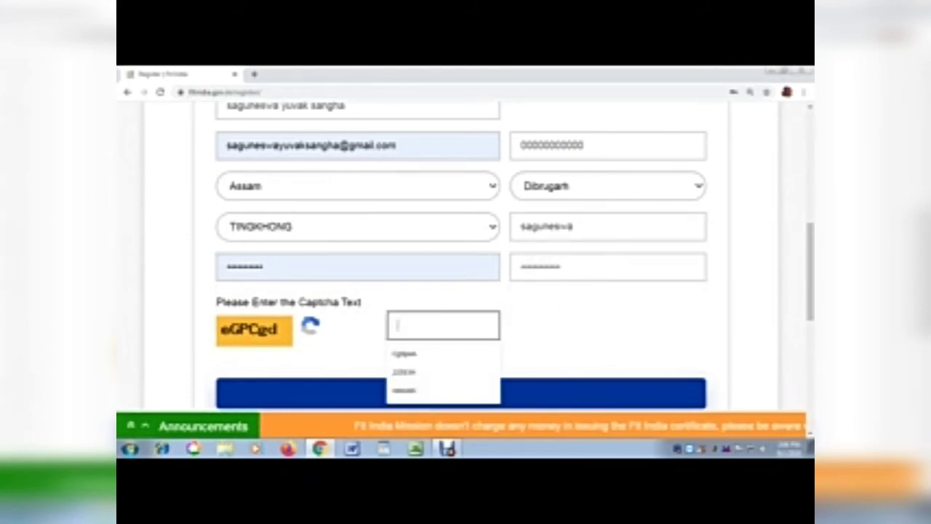
text(eGP)
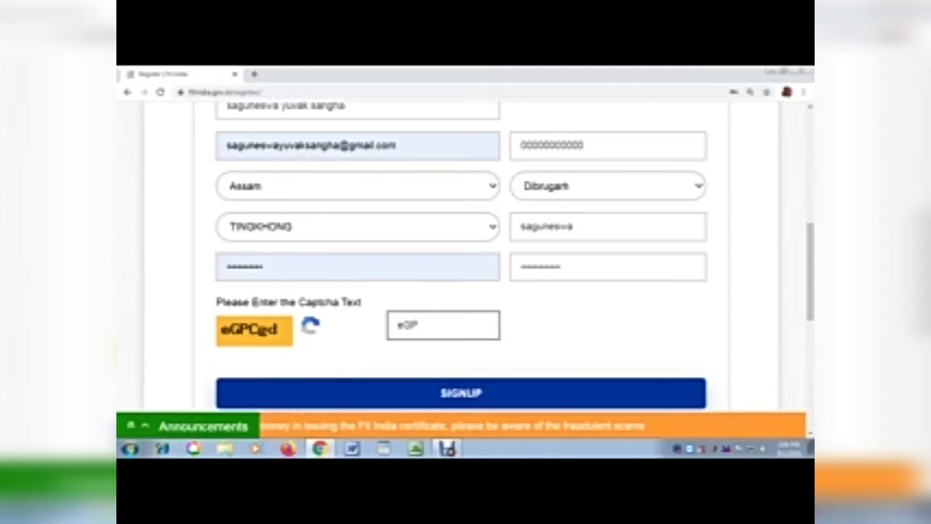
text(Cgd)
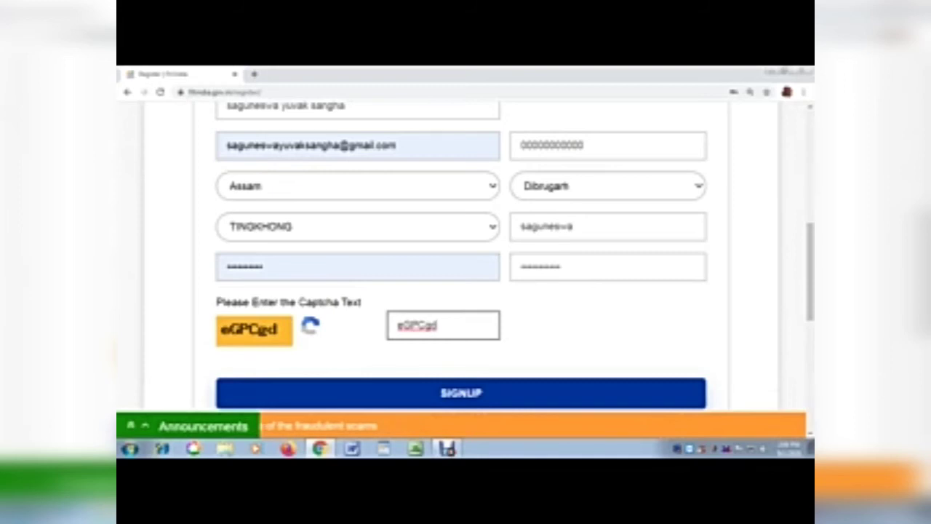
click(461, 392)
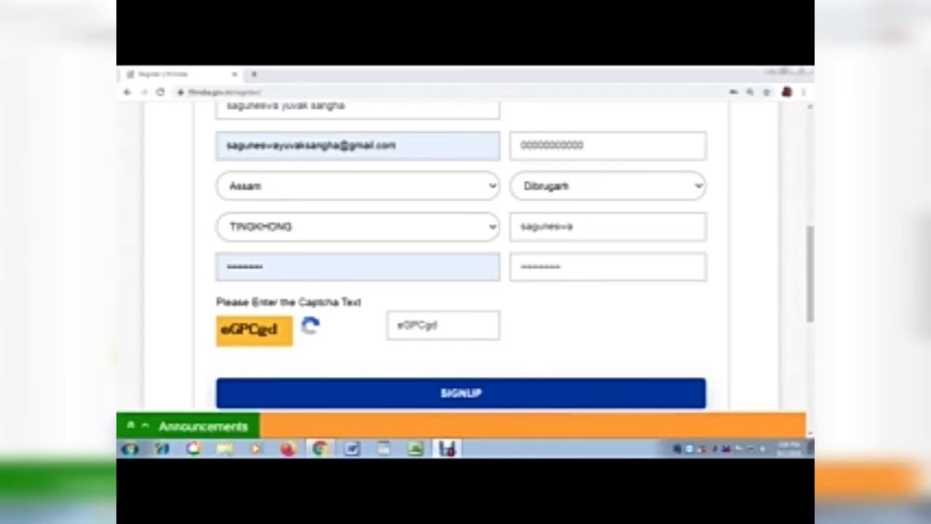
Look through the club's whole Fit India Youth Club certification request, from the page header down to the certificate download.
click(447, 449)
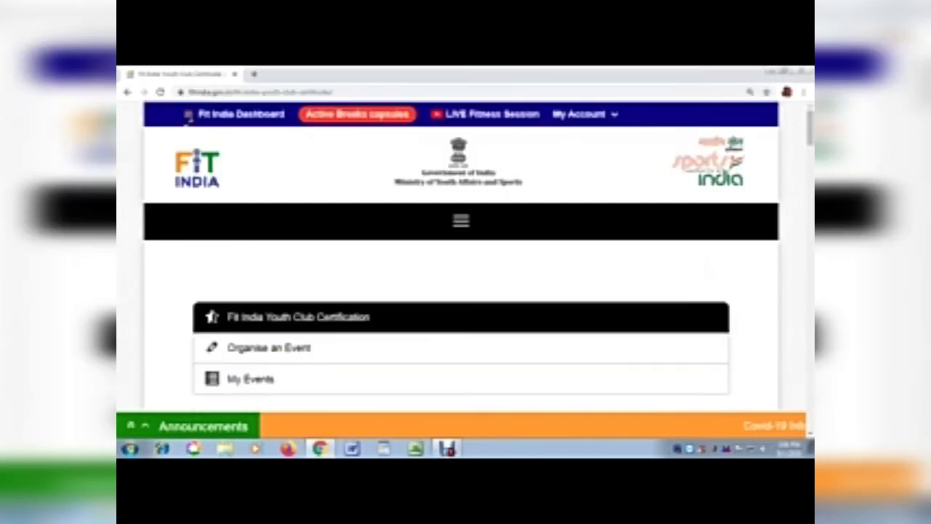
scroll(461, 291, down, 5)
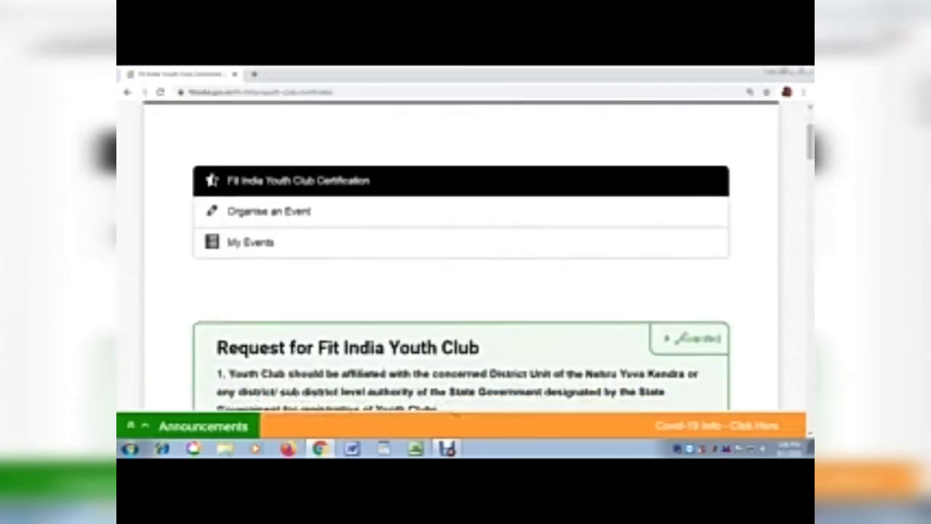
scroll(461, 254, up, 4)
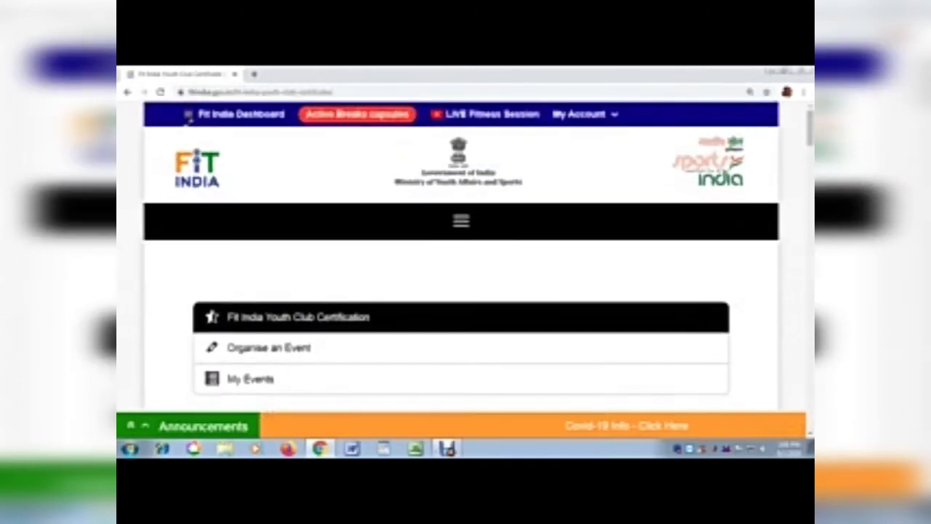
scroll(461, 291, down, 10)
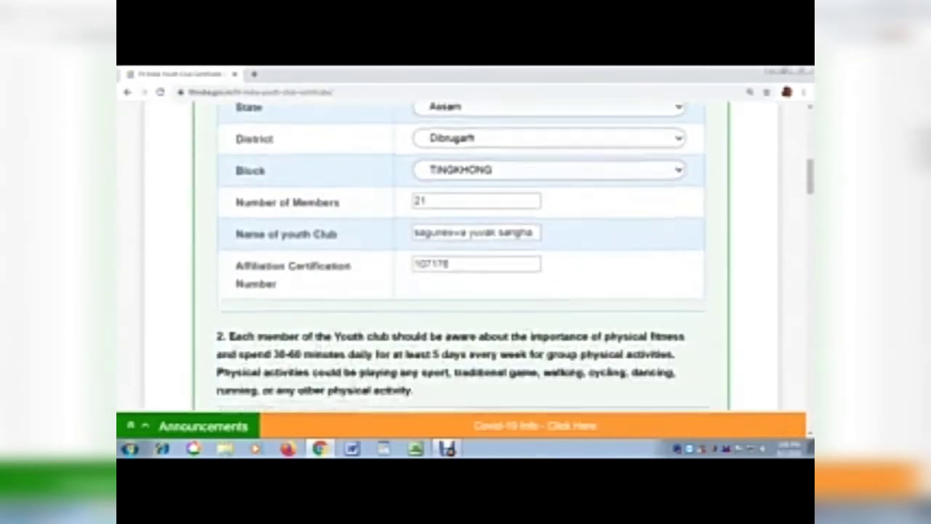
scroll(461, 291, down, 10)
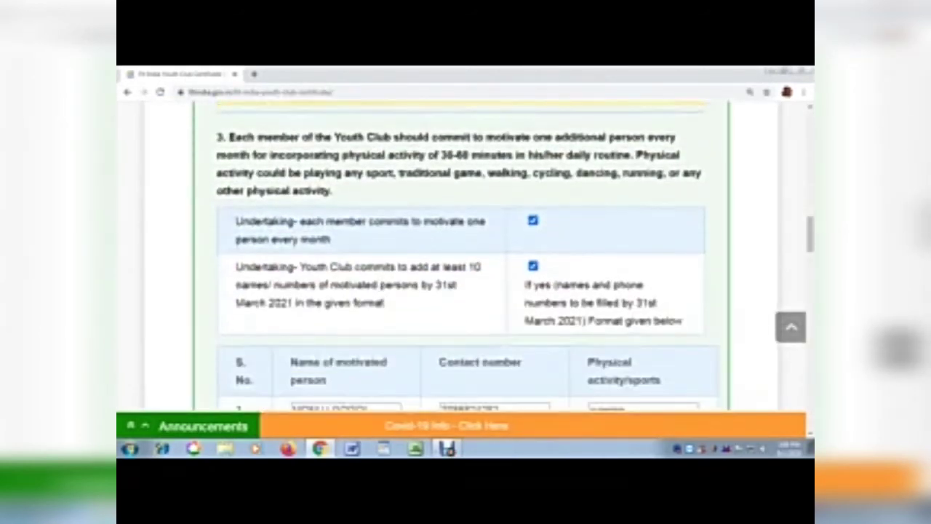
scroll(461, 291, down, 3)
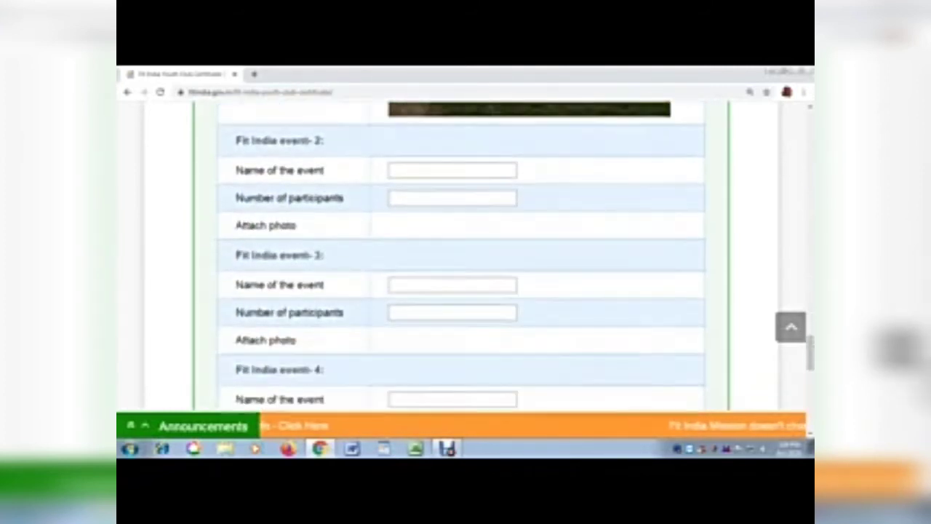
scroll(461, 291, down, 3)
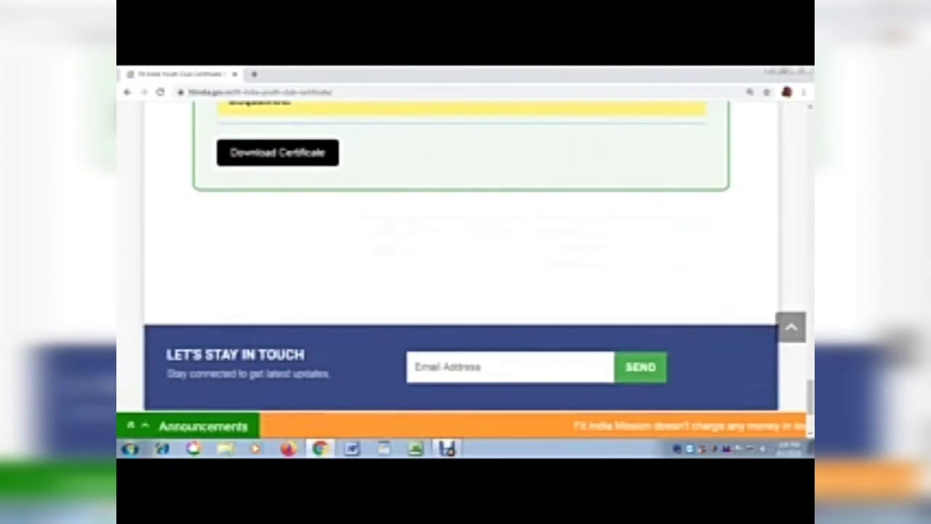
scroll(461, 291, up, 10)
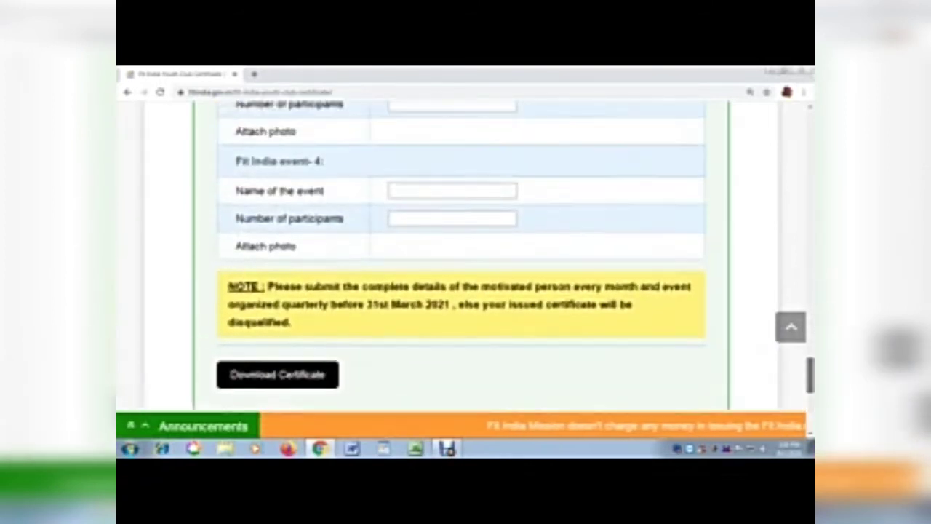
scroll(461, 291, up, 15)
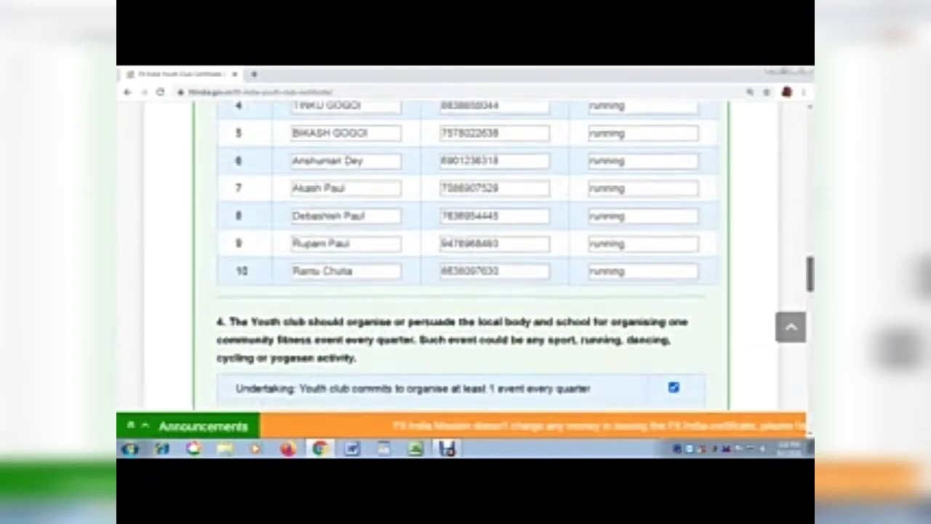
scroll(461, 291, up, 15)
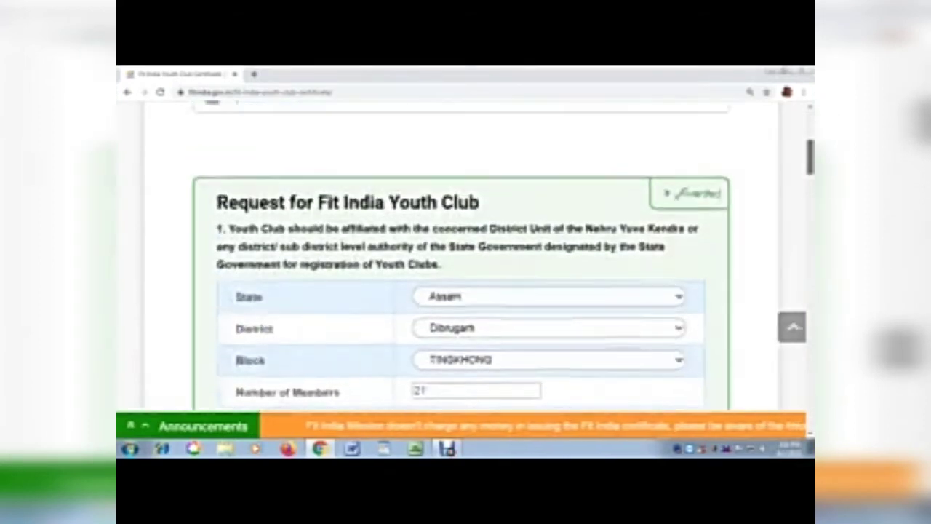
scroll(461, 291, up, 3)
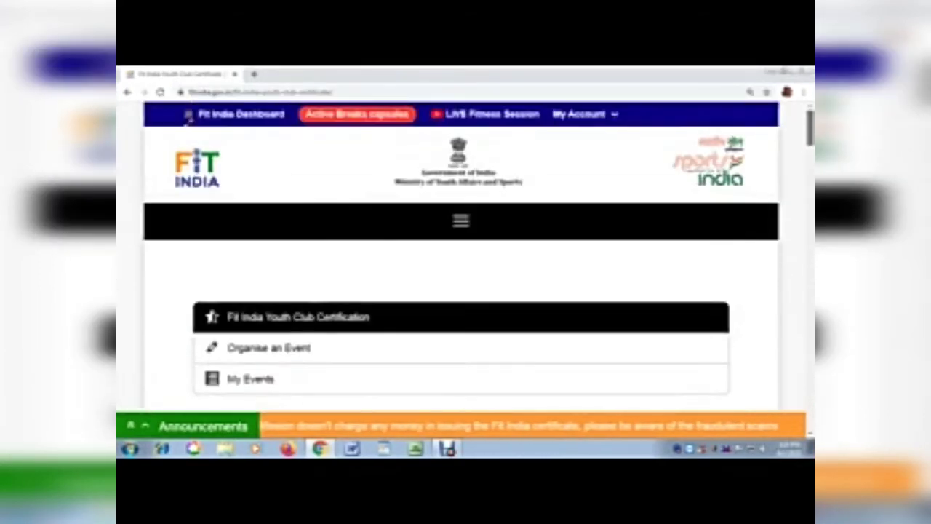
Examine the request's affiliation details in section 1 and the daily group physical activities and minutes in section 2.
scroll(461, 291, down, 5)
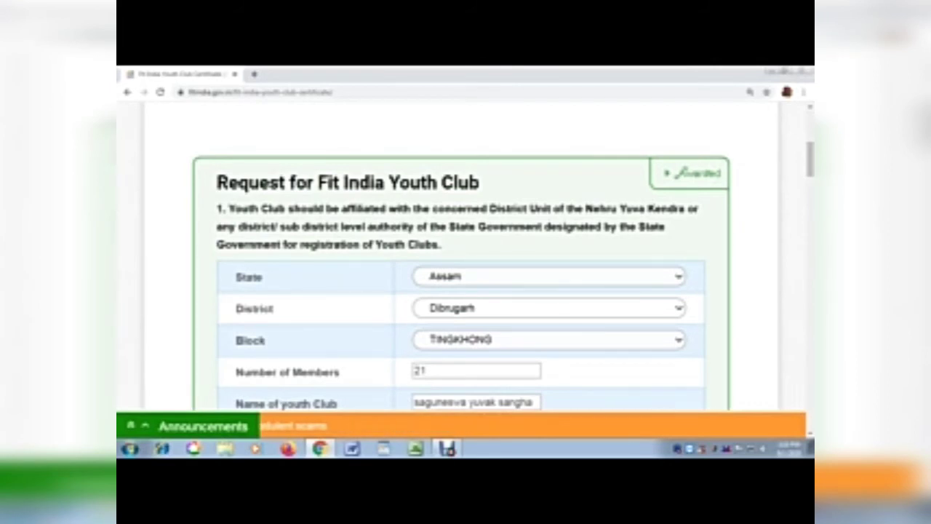
scroll(461, 291, down, 3)
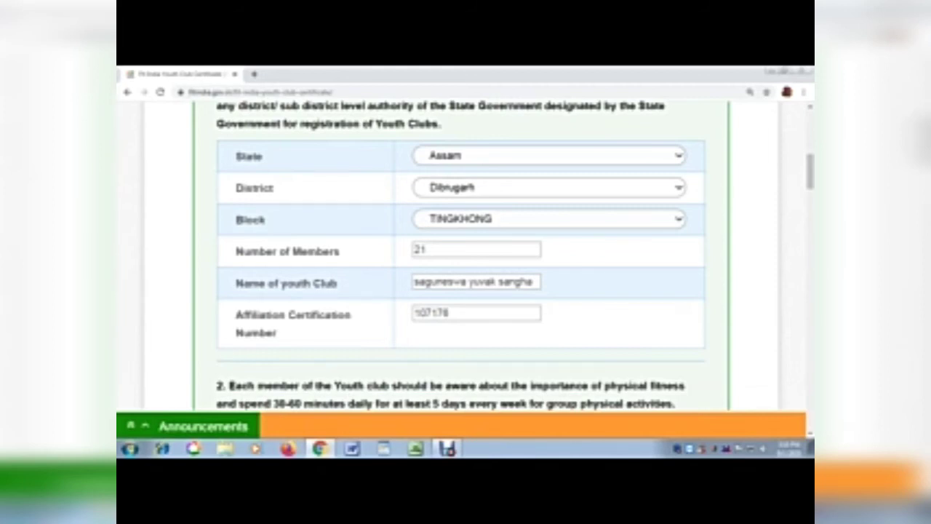
scroll(465, 255, down, 3)
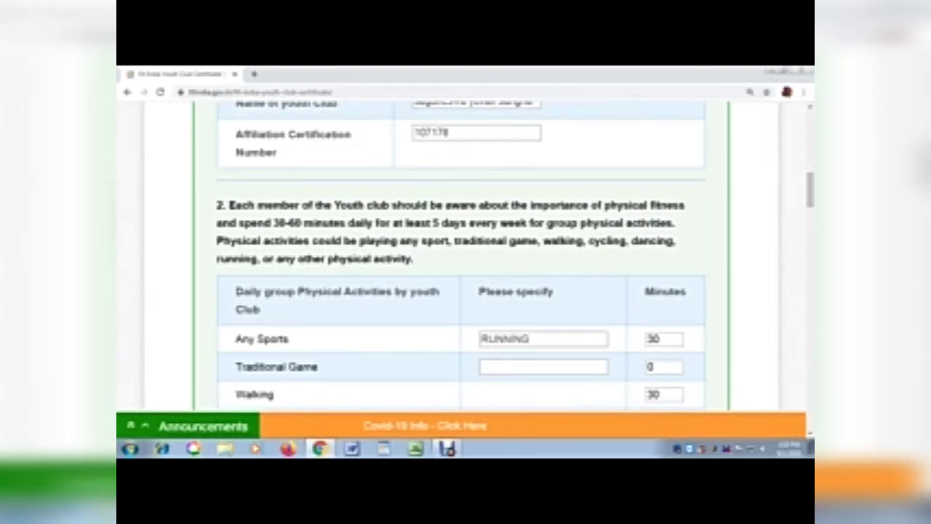
scroll(662, 247, down, 3)
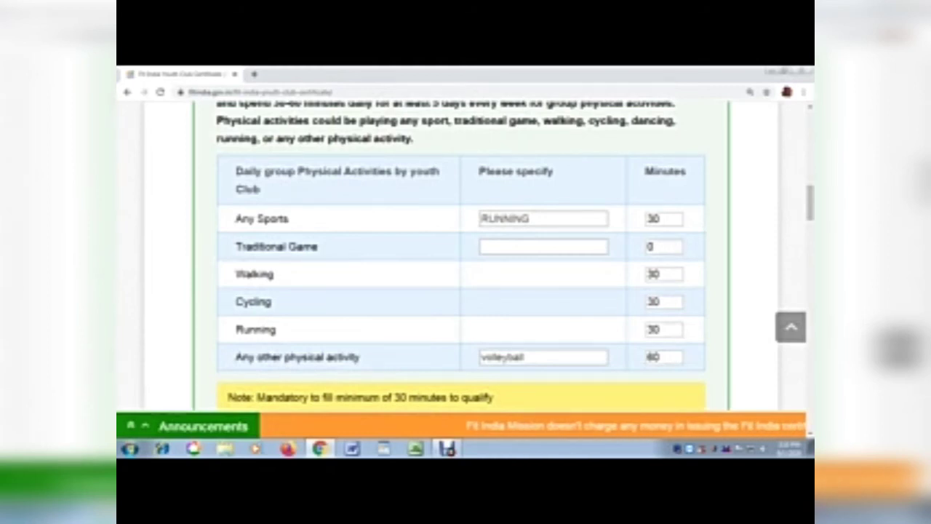
scroll(462, 267, down, 5)
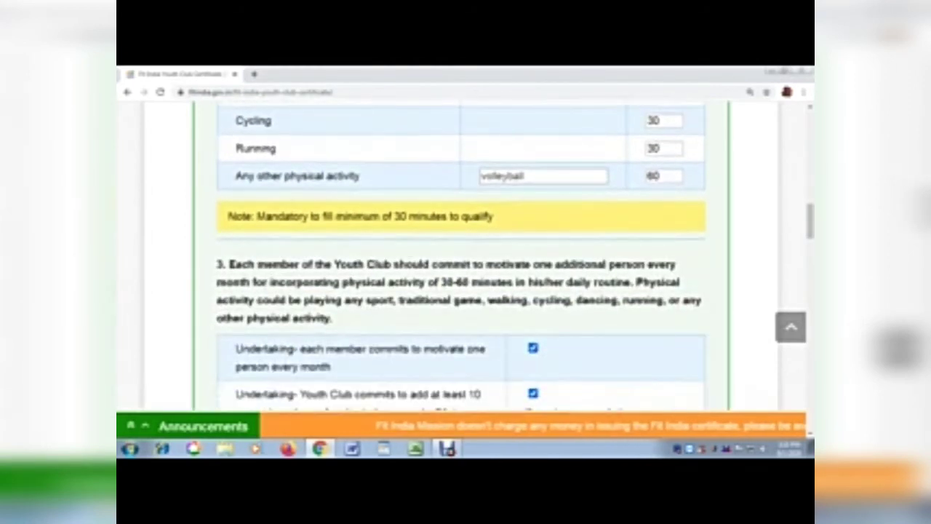
scroll(461, 266, up, 8)
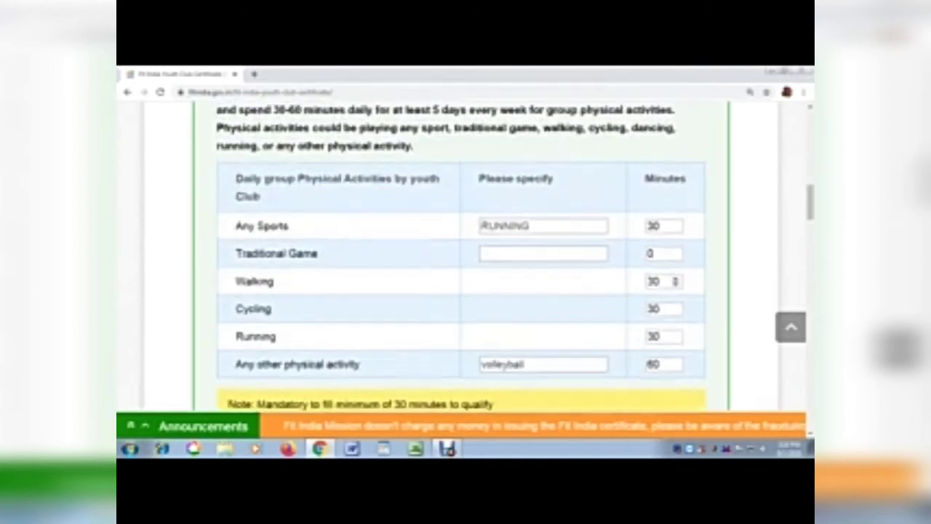
scroll(461, 267, down, 8)
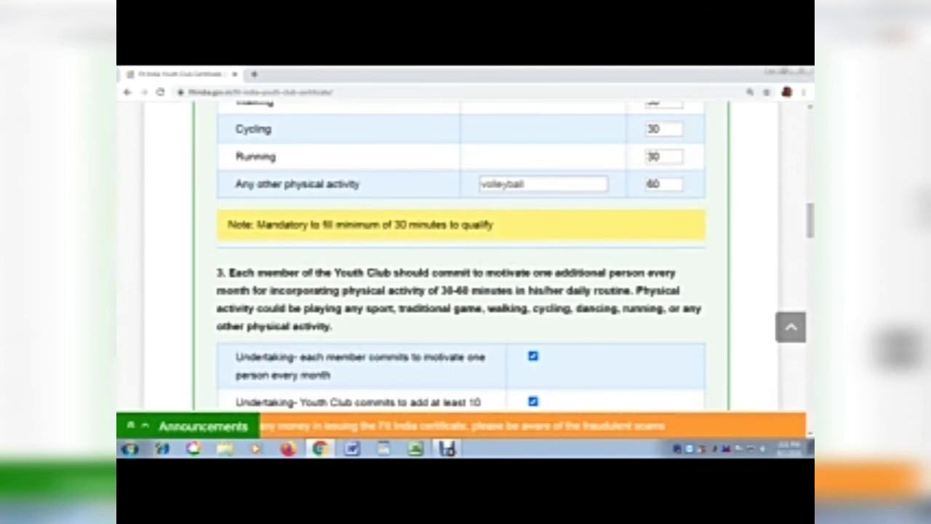
Clear both undertaking checkboxes in section 3 and tick them again.
click(534, 355)
click(533, 401)
scroll(461, 255, down, 5)
scroll(461, 255, up, 5)
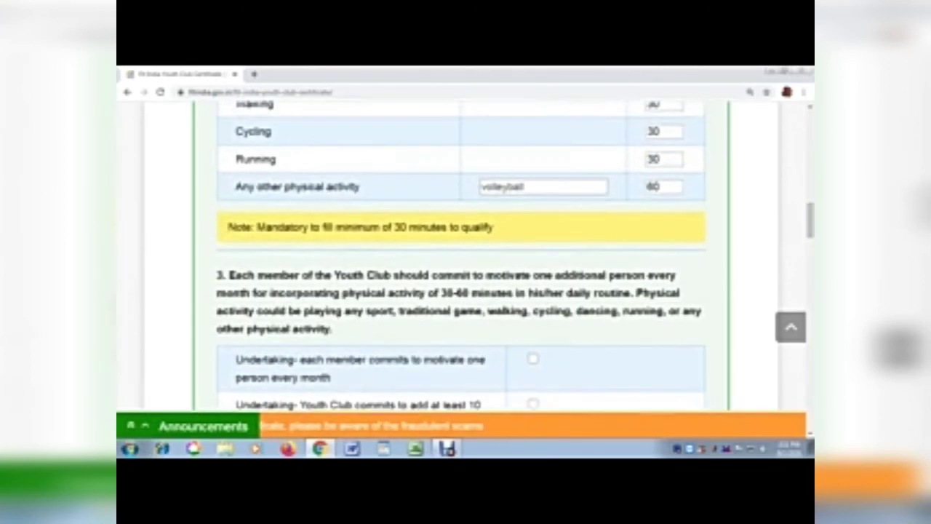
click(533, 358)
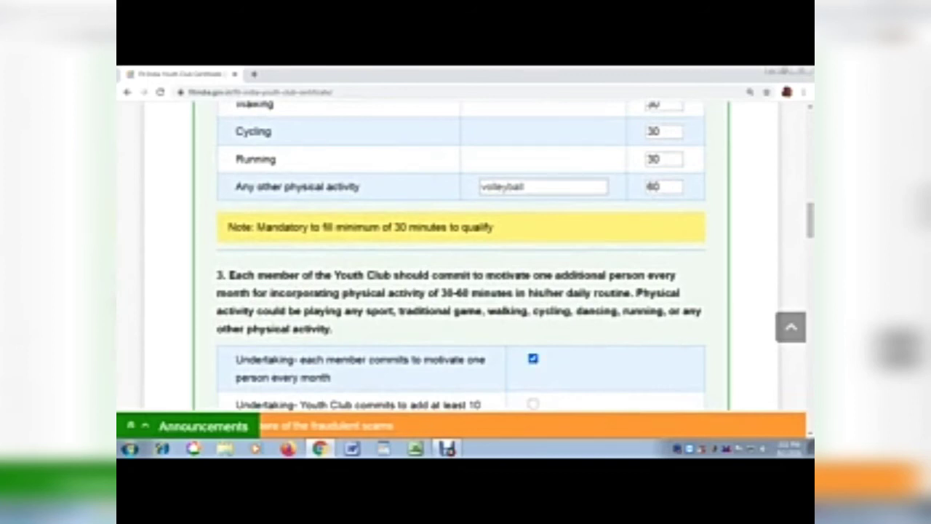
scroll(461, 255, down, 5)
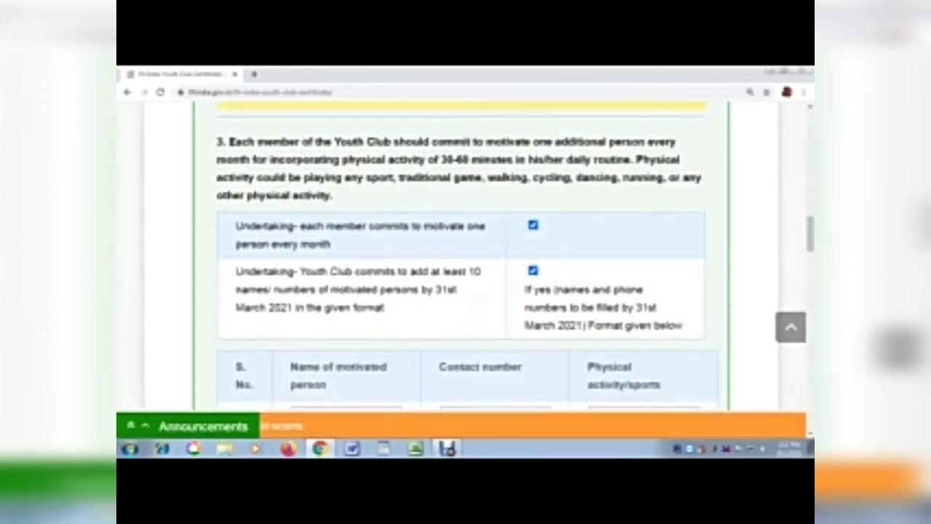
Review the section 3 undertakings and the table of motivated persons with their contact numbers and physical activities.
scroll(461, 255, up, 2)
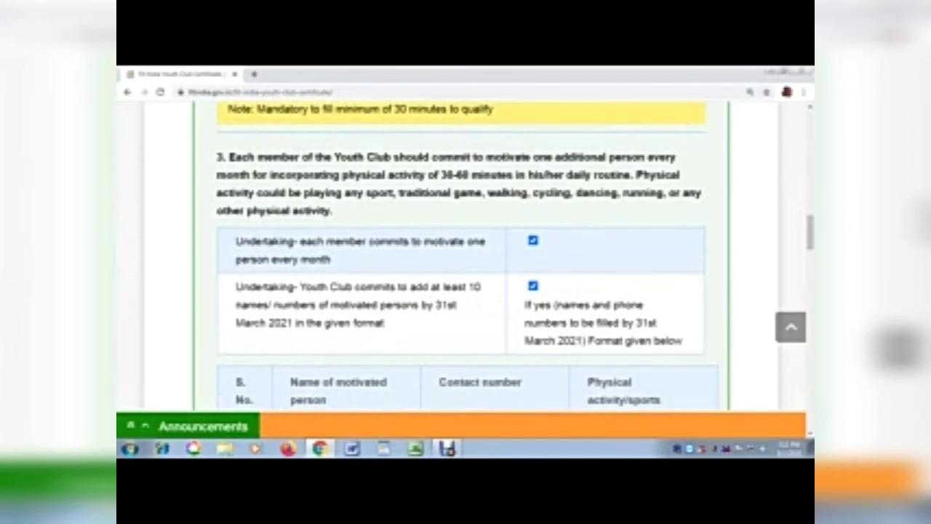
scroll(461, 255, down, 5)
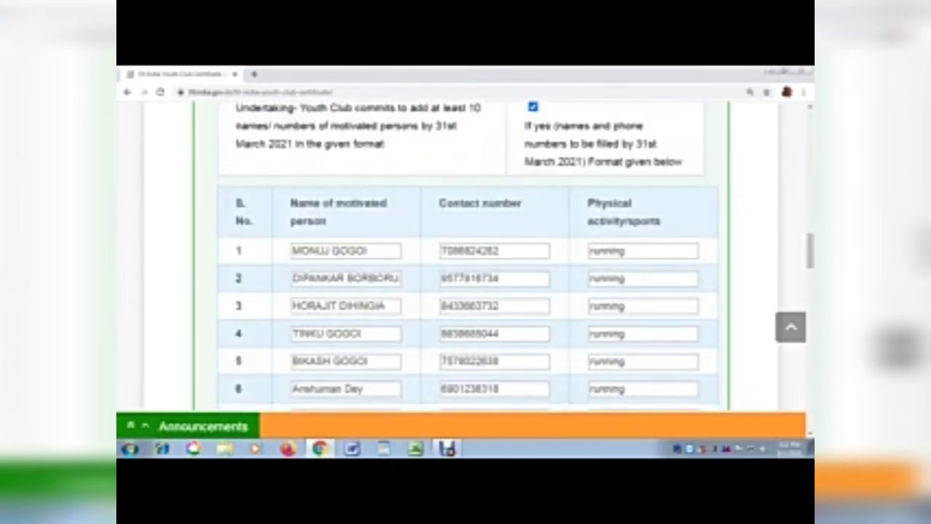
scroll(462, 254, up, 7)
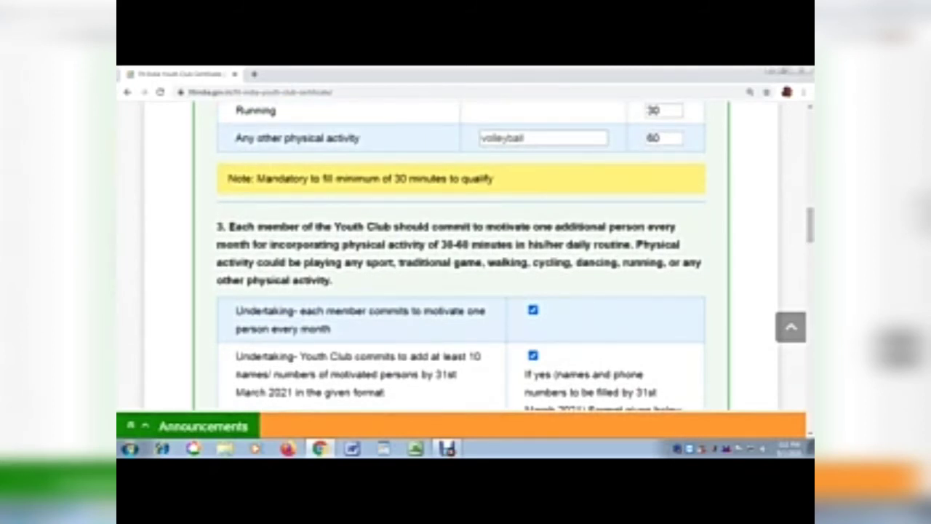
scroll(461, 254, down, 3)
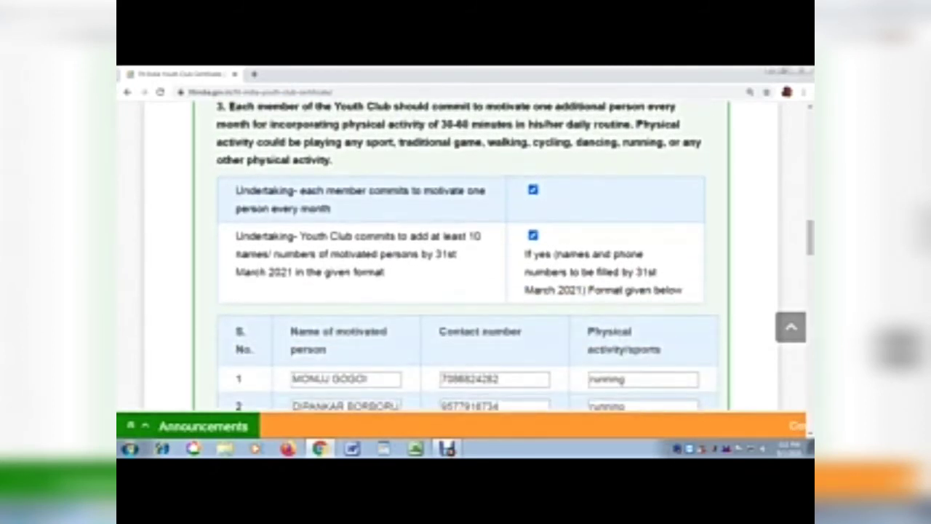
scroll(461, 255, down, 4)
scroll(461, 254, down, 7)
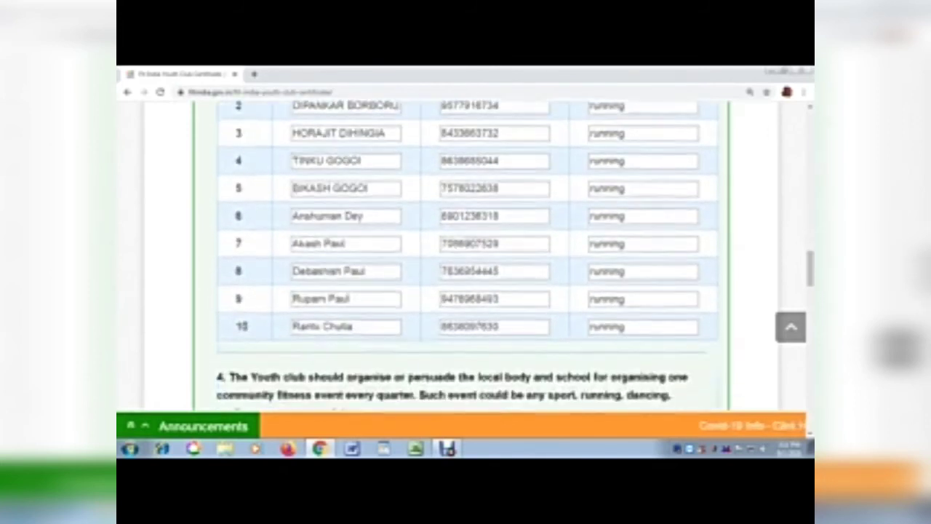
scroll(462, 255, up, 4)
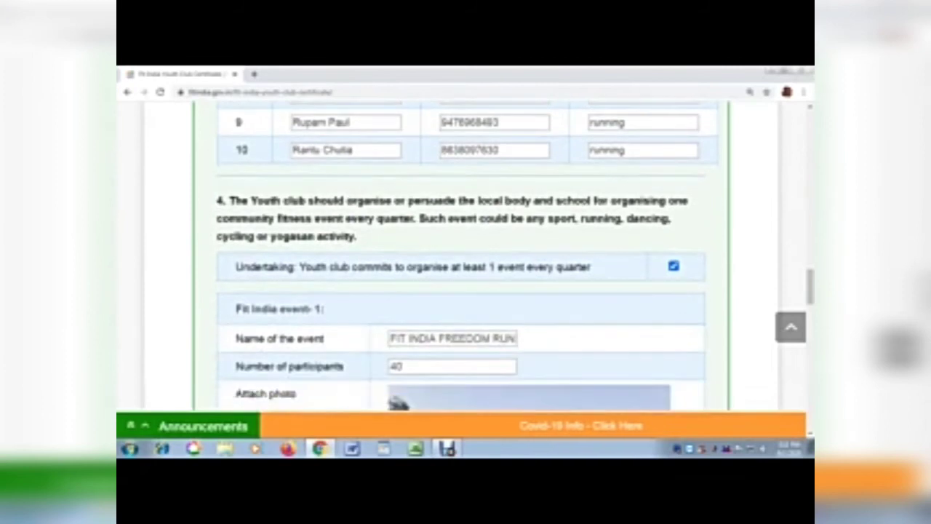
Recheck the daily activities and motivated persons entries, highlight the first contact number, and examine the section 4 undertaking and Fit India event-1 details.
scroll(461, 254, up, 15)
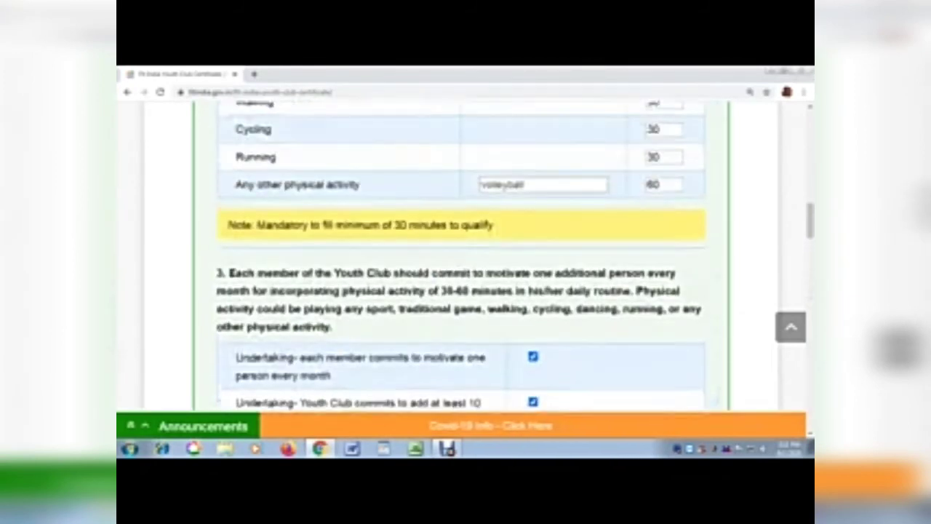
scroll(461, 254, up, 5)
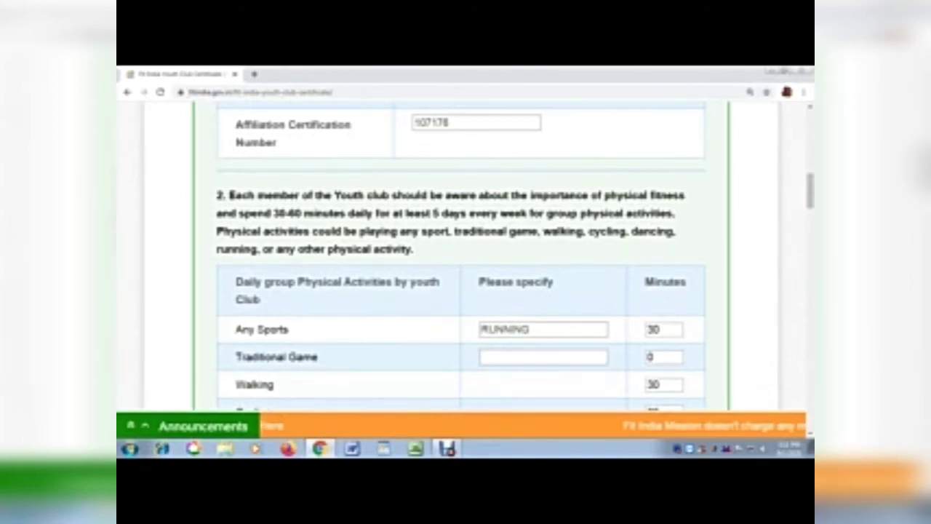
scroll(461, 255, down, 15)
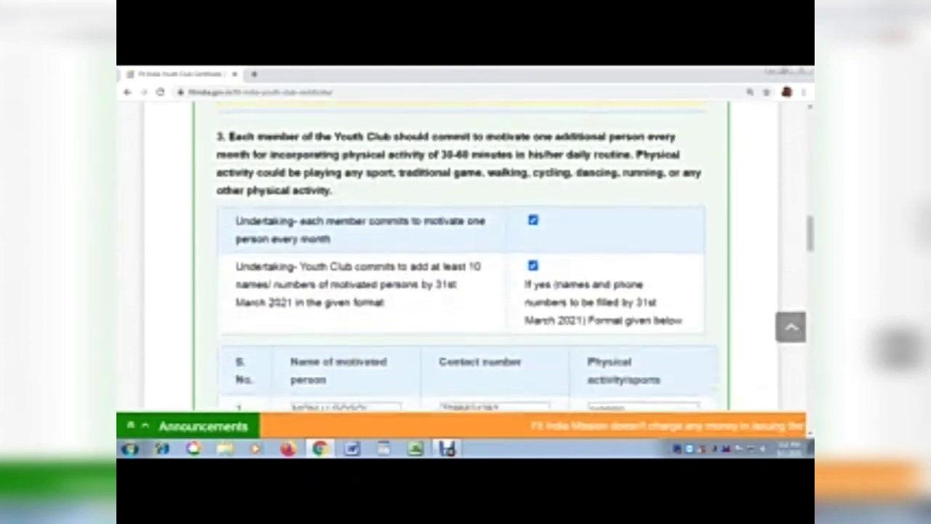
scroll(461, 255, down, 7)
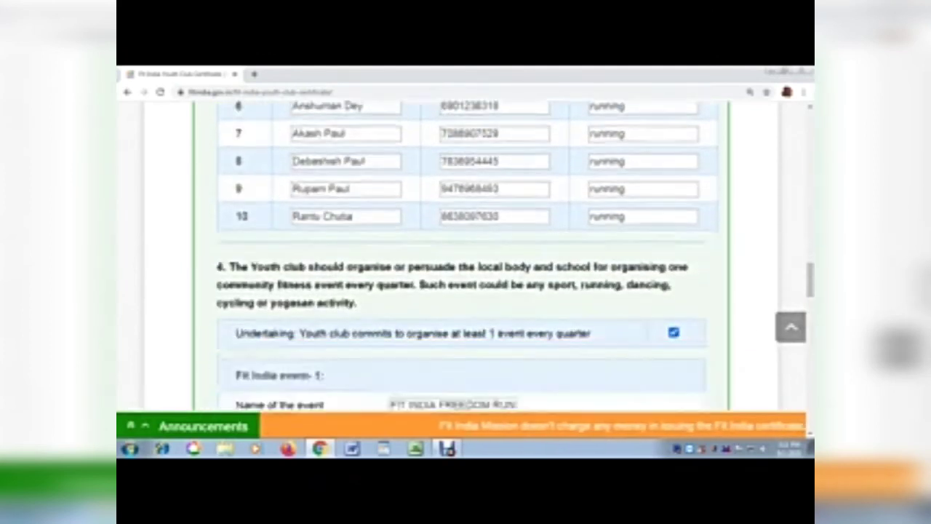
scroll(461, 254, up, 7)
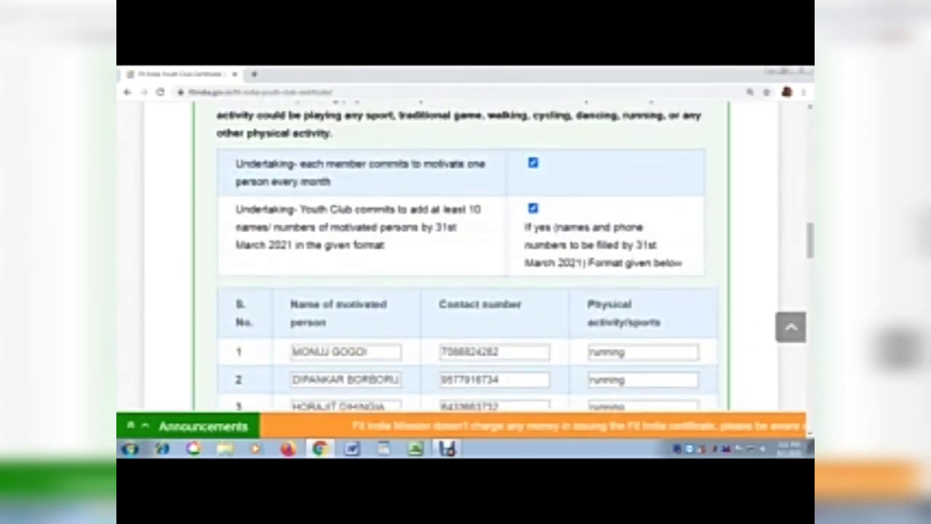
double_click(469, 351)
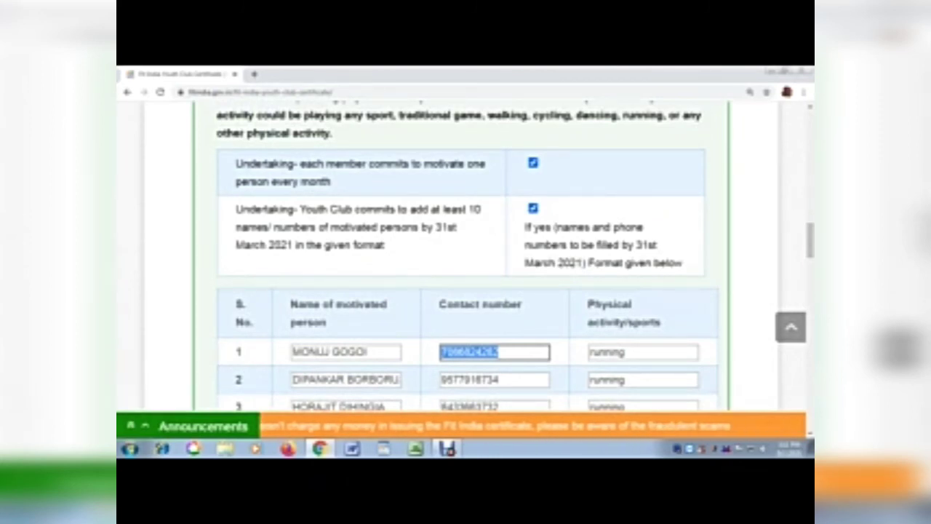
scroll(465, 255, down, 10)
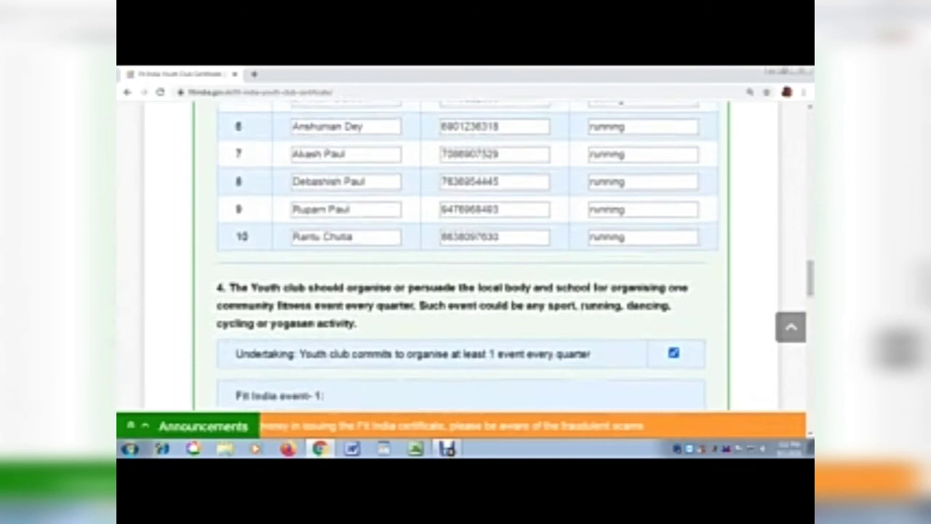
scroll(466, 254, down, 3)
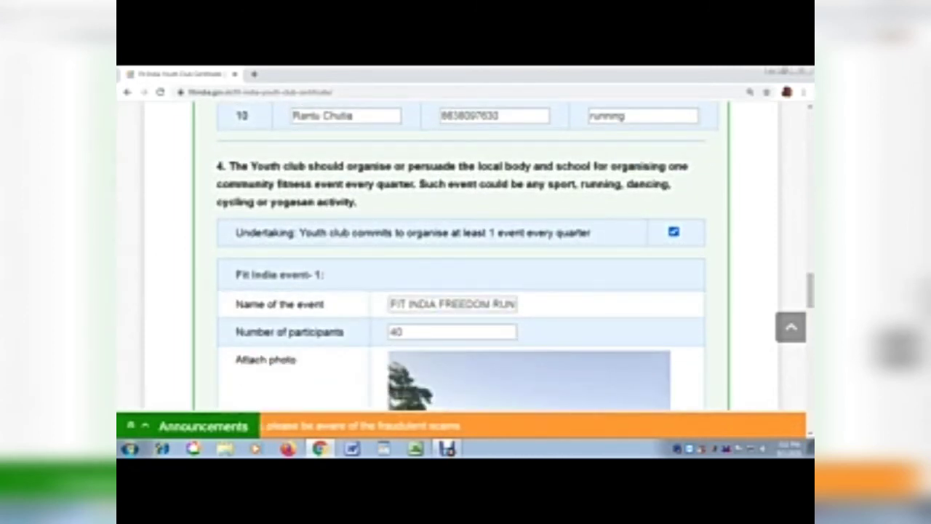
Examine the Fit India event-1 details and photo, the fields for the remaining events, and the note on the submission deadline.
scroll(465, 255, down, 2)
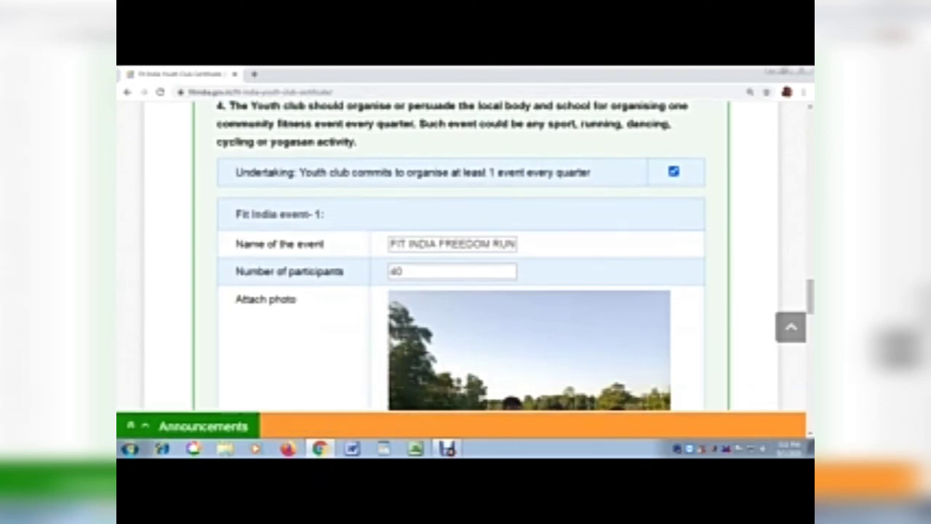
scroll(465, 254, down, 2)
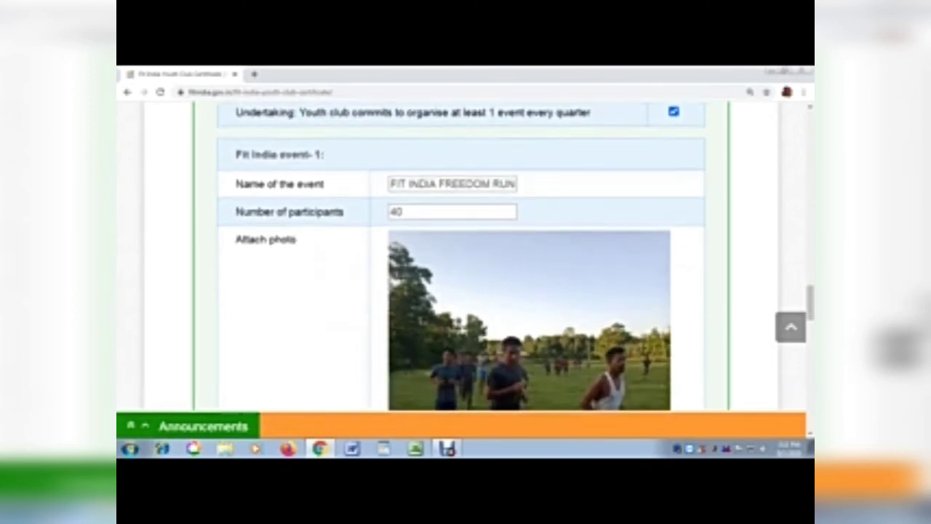
scroll(465, 254, down, 2)
scroll(466, 255, down, 2)
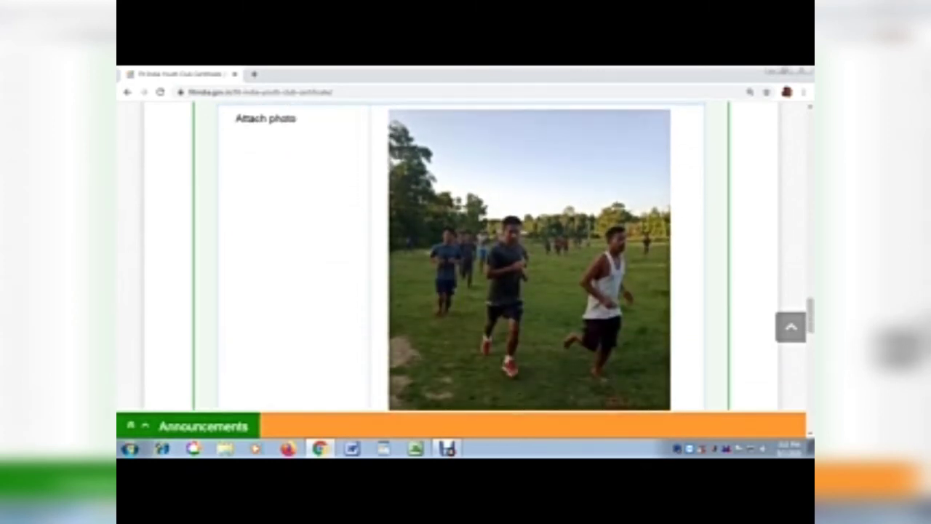
scroll(465, 254, down, 10)
scroll(461, 260, down, 10)
scroll(461, 259, up, 6)
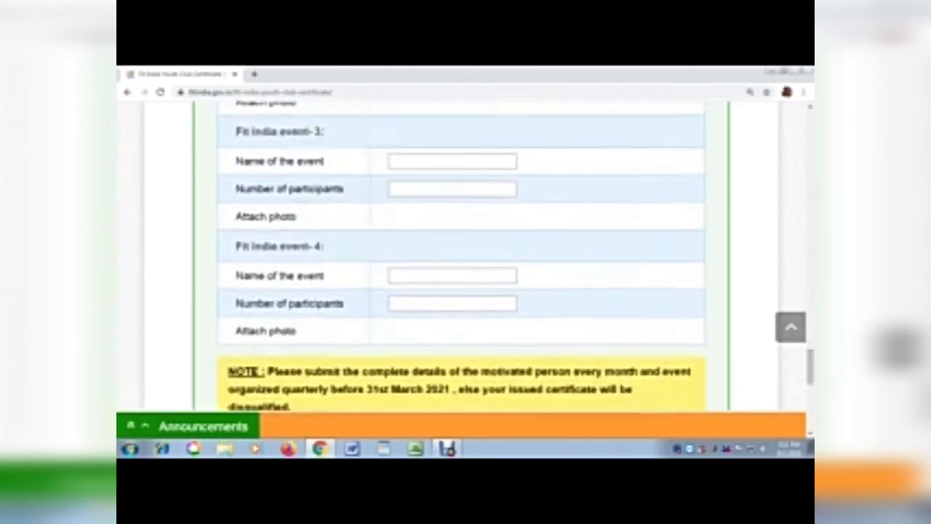
scroll(461, 260, down, 2)
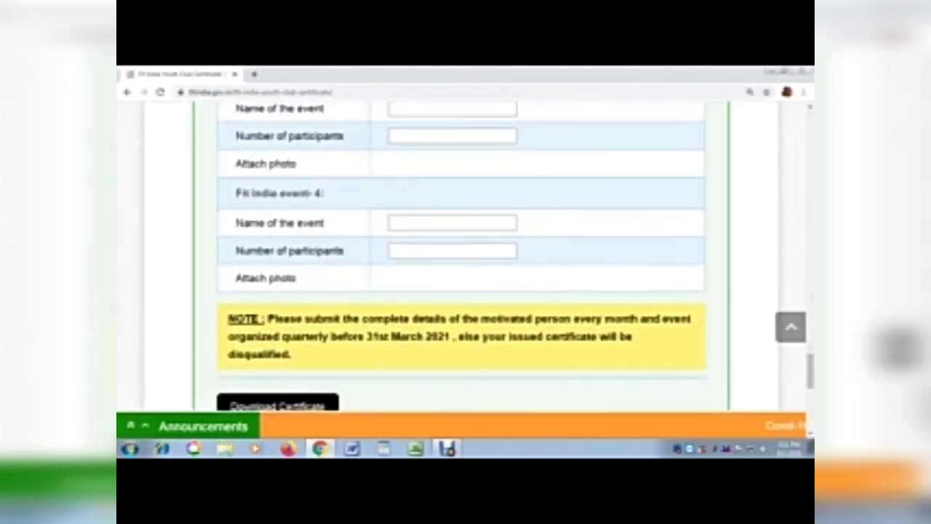
scroll(461, 259, up, 2)
scroll(461, 259, down, 2)
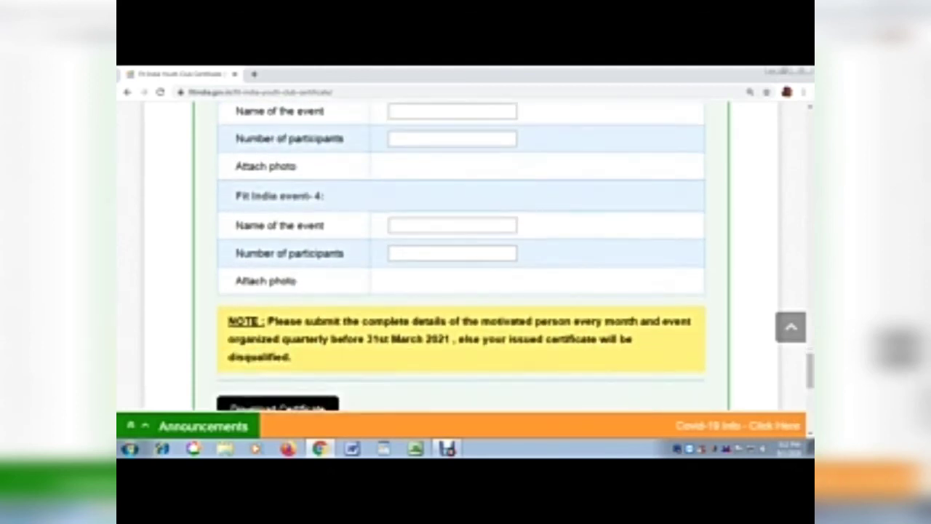
Download the Fit India Youth Club certificate from the end of the request and open the downloaded PDF.
scroll(461, 260, down, 2)
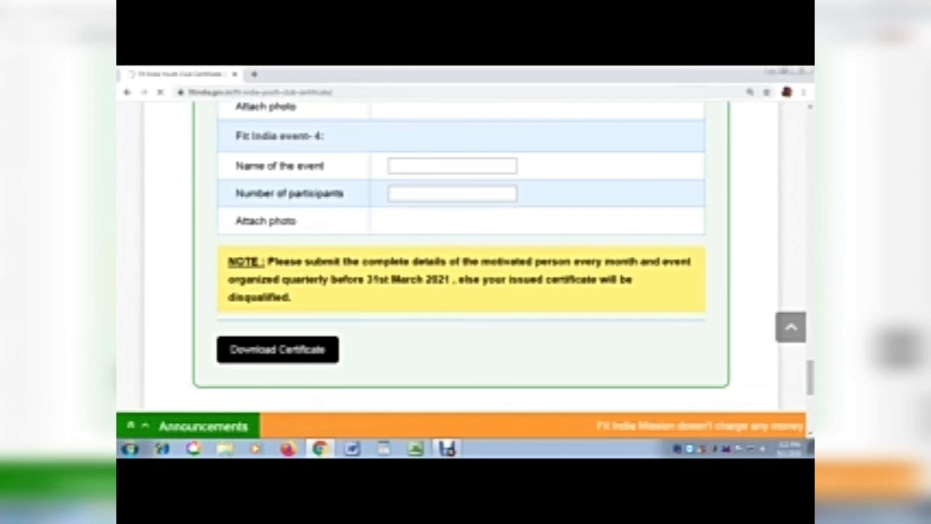
scroll(462, 240, down, 3)
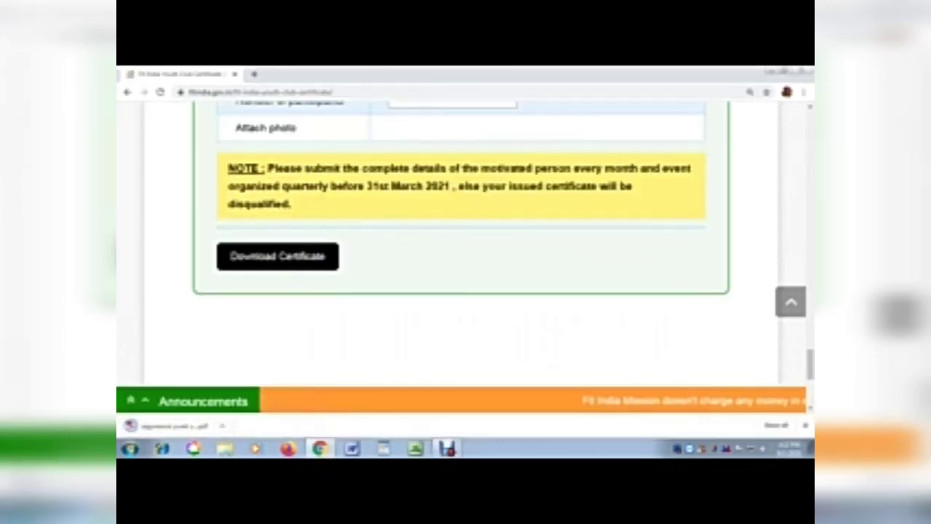
click(168, 424)
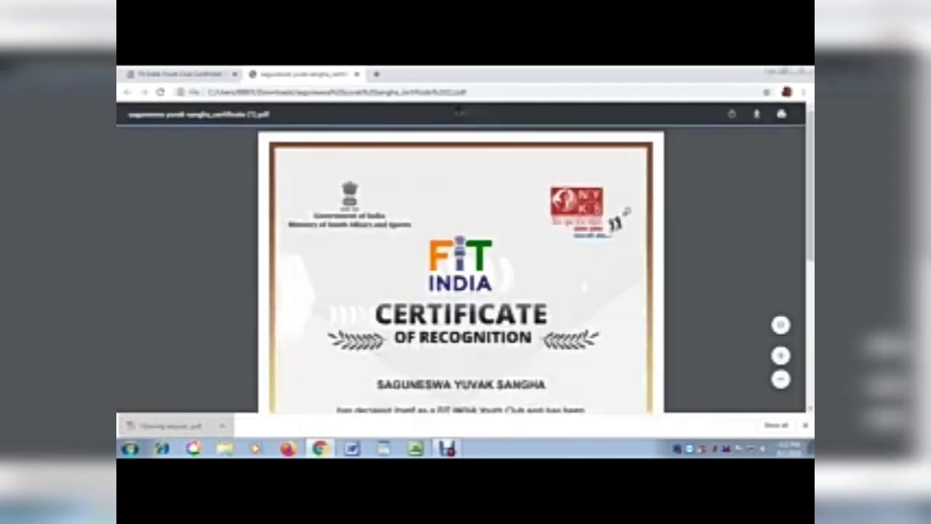
Read through the certificate of recognition, from the logos and club name to the declaration text and signatures.
scroll(524, 398, down, 3)
scroll(461, 262, down, 5)
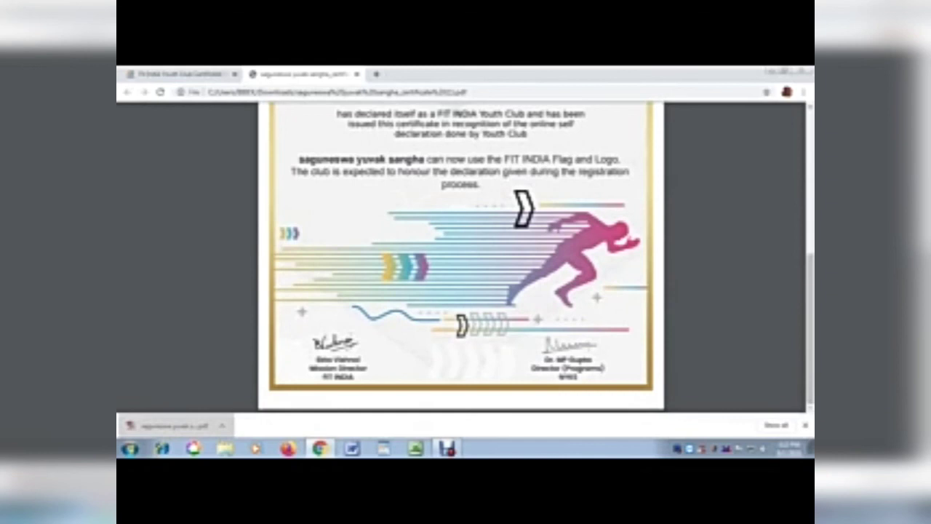
scroll(461, 262, up, 5)
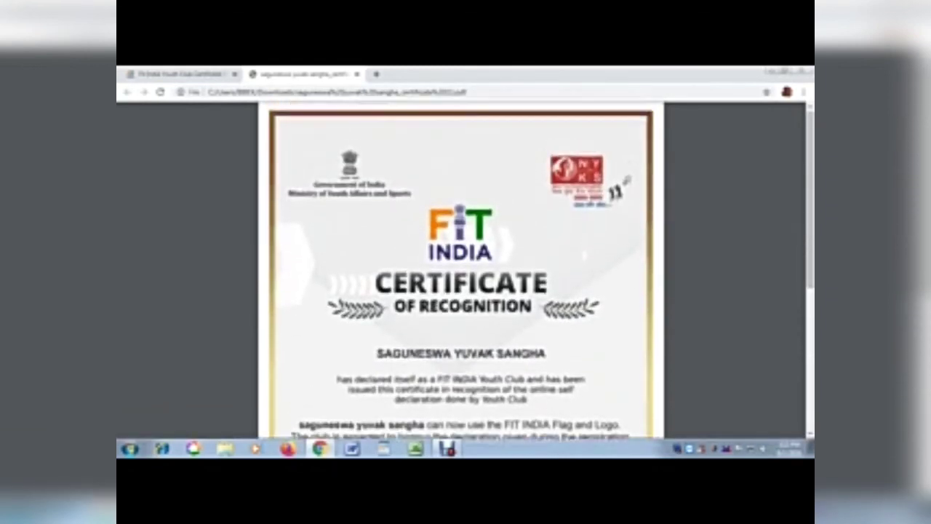
scroll(461, 269, down, 6)
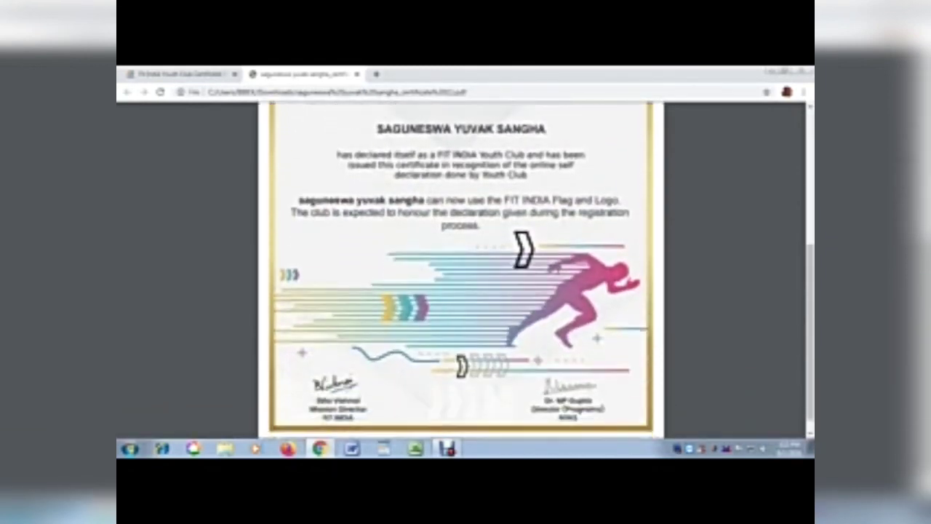
scroll(461, 269, up, 6)
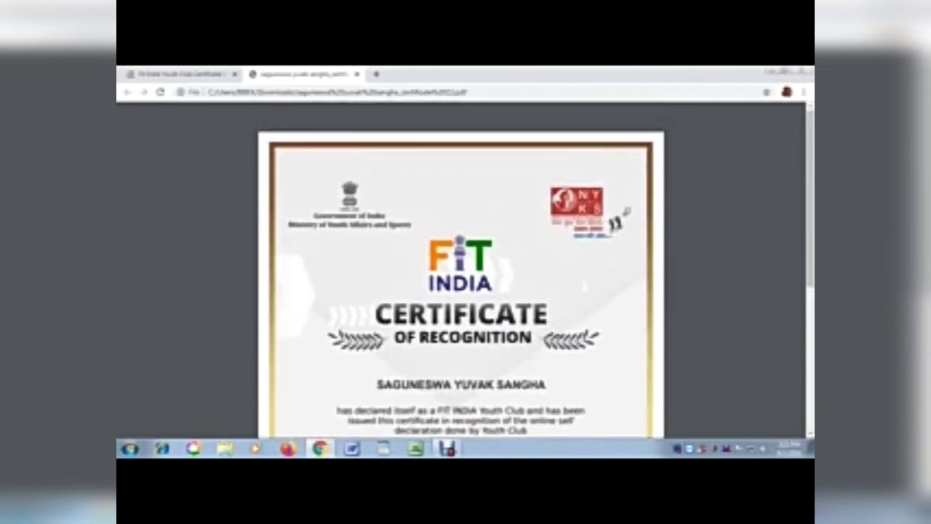
scroll(461, 270, down, 5)
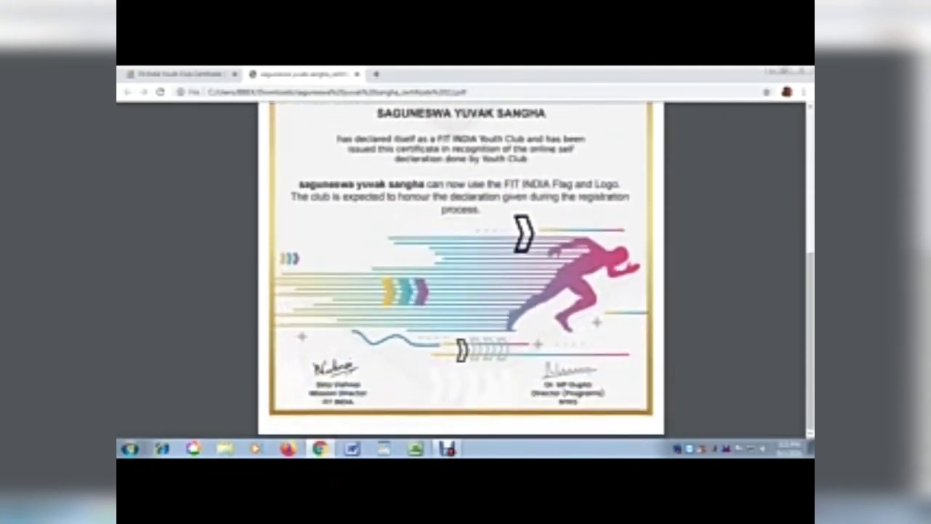
Return to the certification request page and recheck its events, motivated persons, daily activities, award status and section 3 undertakings.
key(ctrl+shift+Tab)
scroll(461, 255, up, 5)
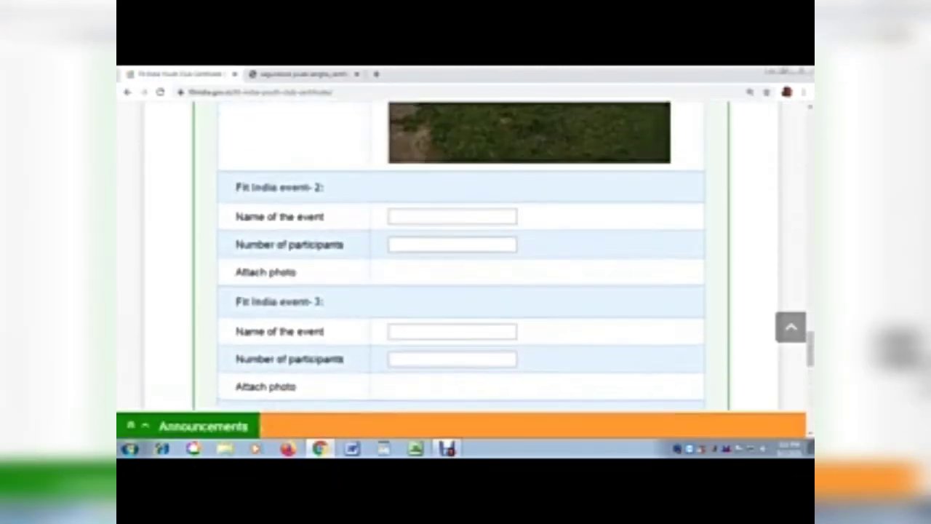
scroll(461, 255, up, 3)
scroll(461, 255, up, 10)
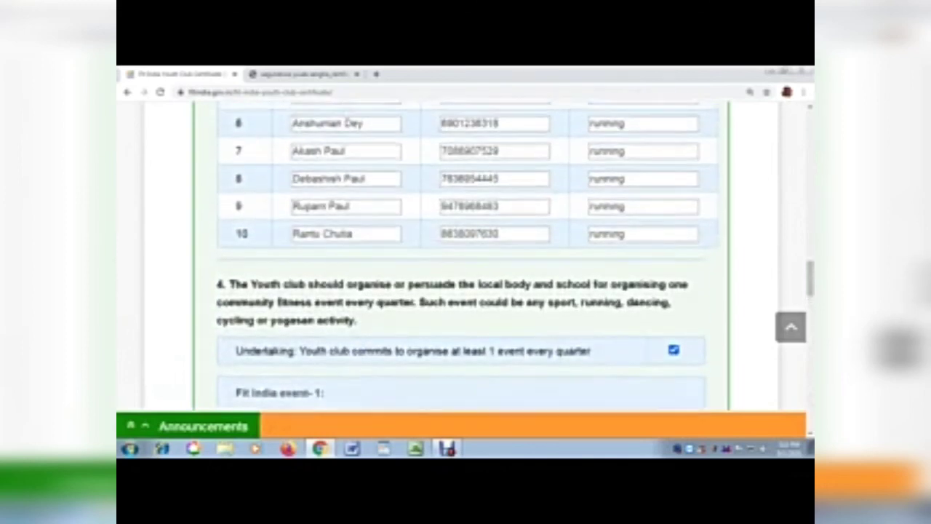
scroll(461, 255, up, 10)
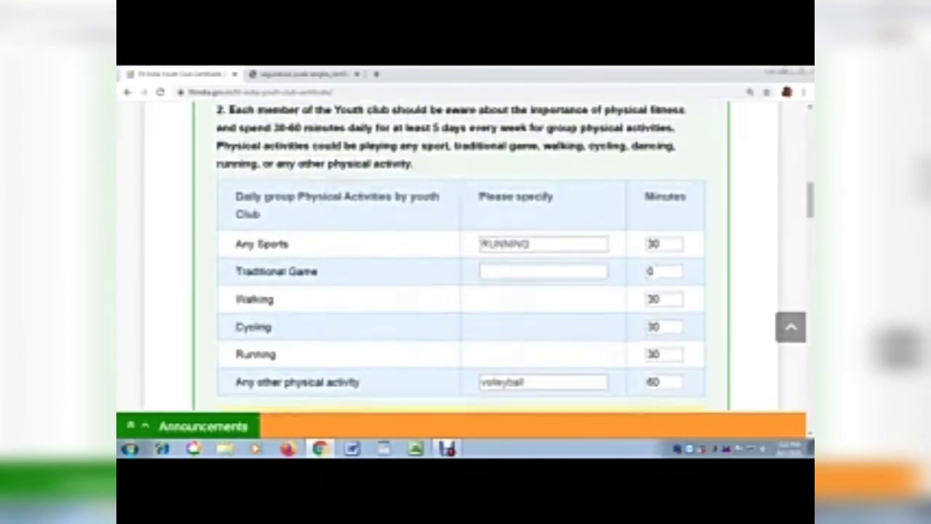
scroll(461, 255, up, 4)
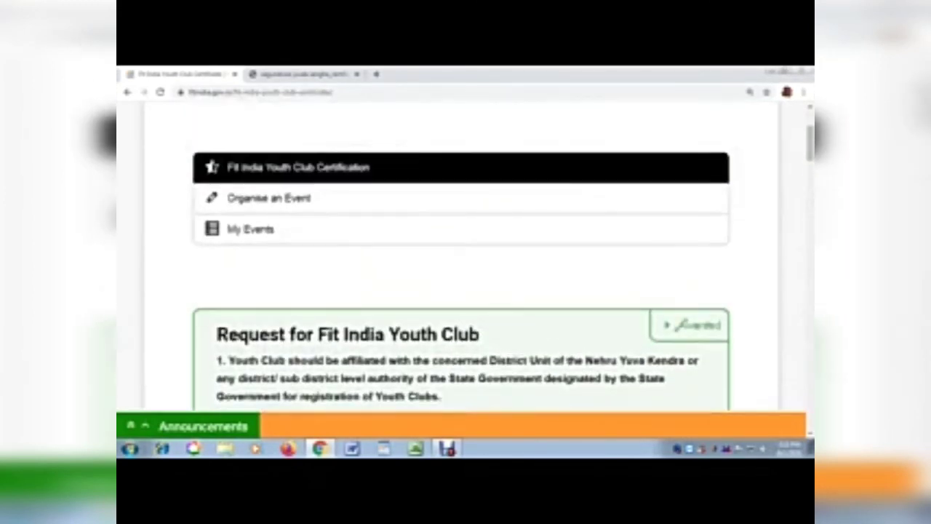
scroll(461, 255, down, 15)
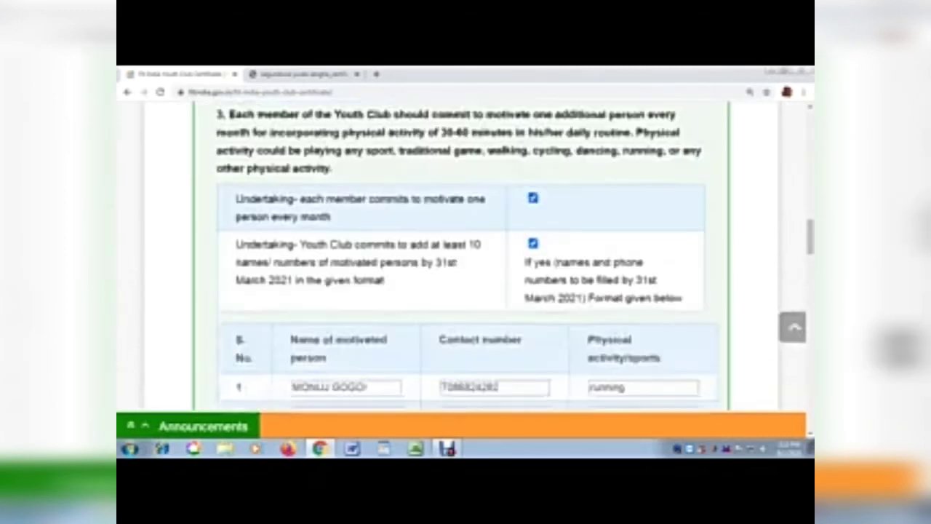
scroll(462, 255, down, 15)
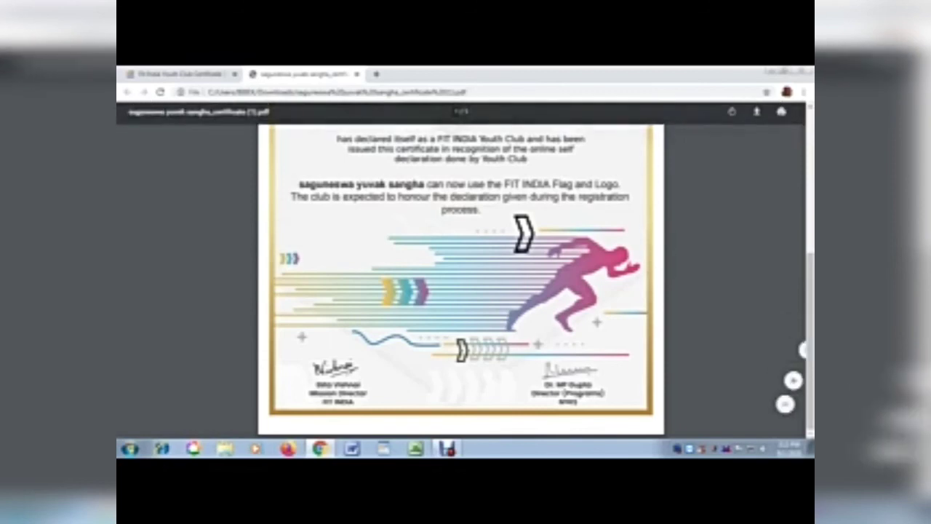
Go back to the opened certificate PDF and view its heading, club name and signatures again.
scroll(461, 284, up, 3)
scroll(461, 284, up, 1)
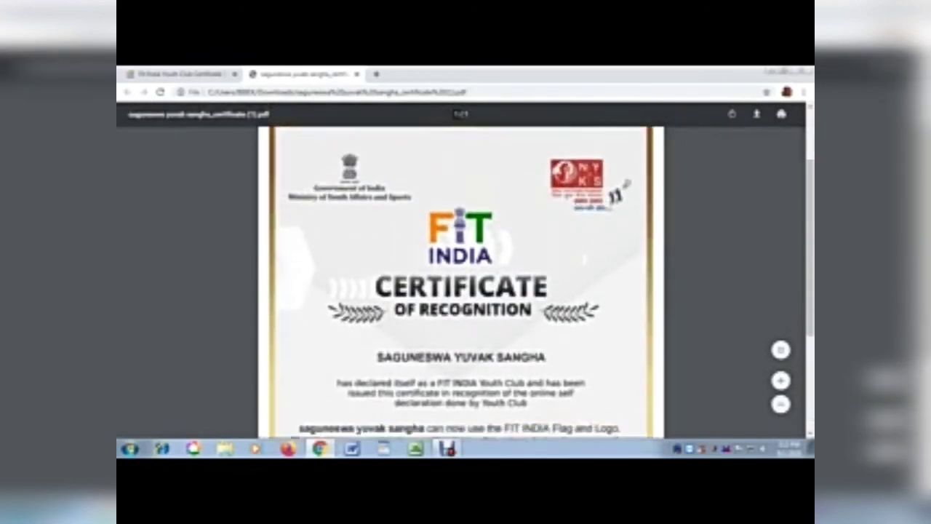
scroll(461, 283, down, 5)
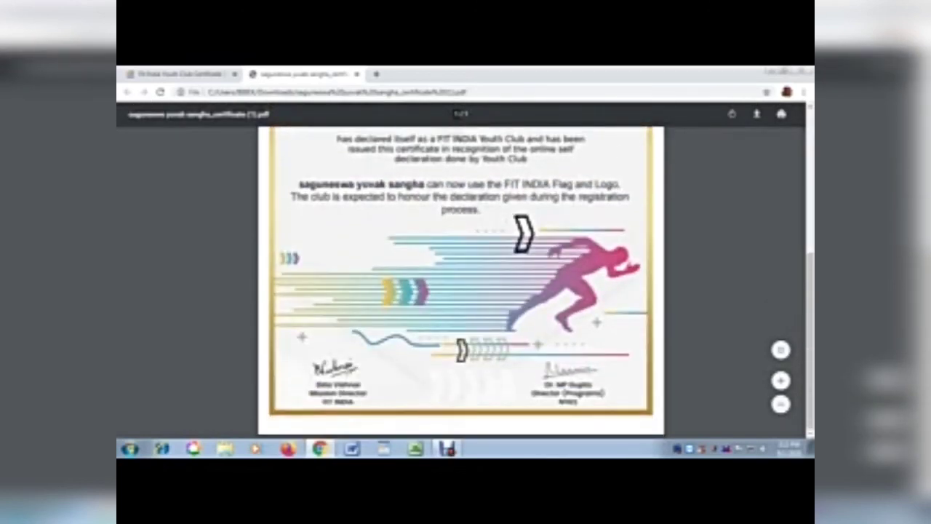